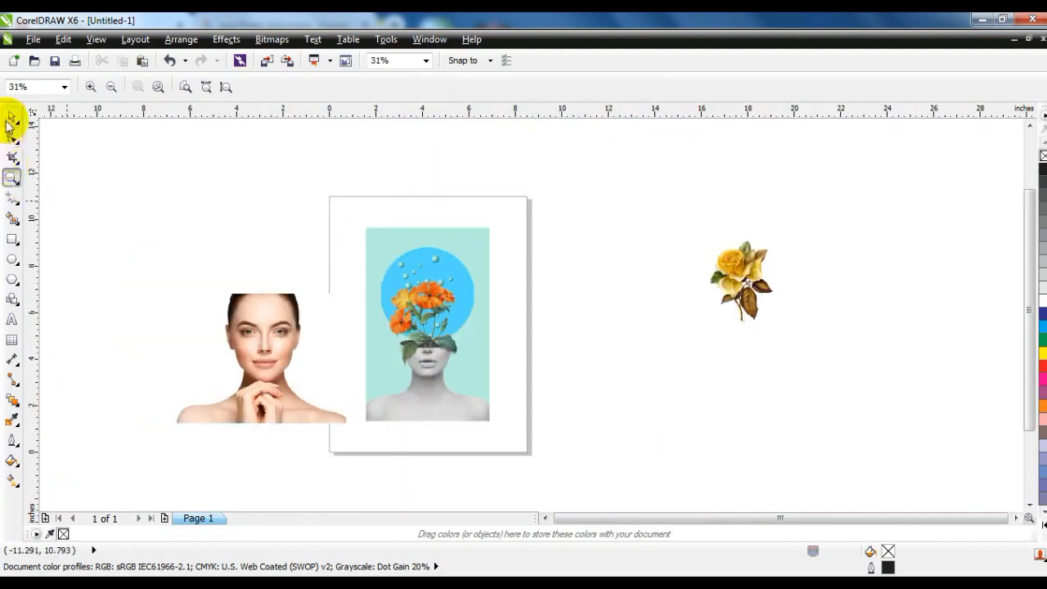
Move the woman's portrait photo further left, clear of the reference poster.
{"action": "left_click_drag", "start_coordinate": [239, 337], "coordinate": [90, 323]}
{"action": "left_click", "coordinate": [241, 374]}
{"action": "left_click", "coordinate": [12, 178]}
{"action": "left_click_drag", "start_coordinate": [133, 226], "coordinate": [504, 423]}
{"action": "right_click", "coordinate": [440, 329]}
{"action": "left_click_drag", "start_coordinate": [193, 201], "coordinate": [503, 430]}
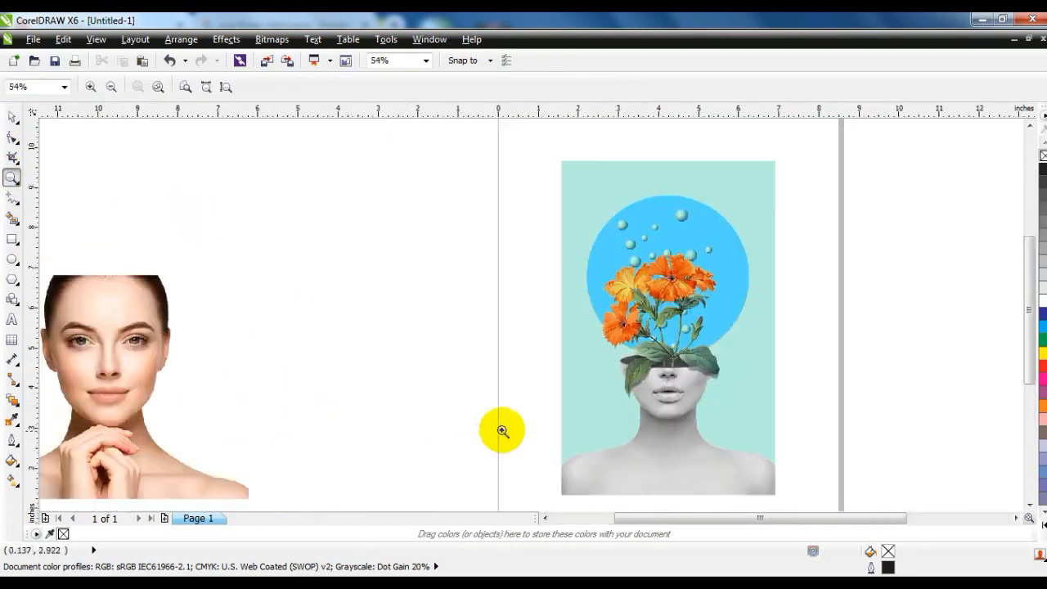
Draw a rectangle about 5.24 by 8.29 inches beside the reference poster, matching the poster's height.
{"action": "left_click", "coordinate": [12, 239]}
{"action": "left_click_drag", "start_coordinate": [549, 163], "coordinate": [339, 494]}
{"action": "left_click", "coordinate": [12, 116]}
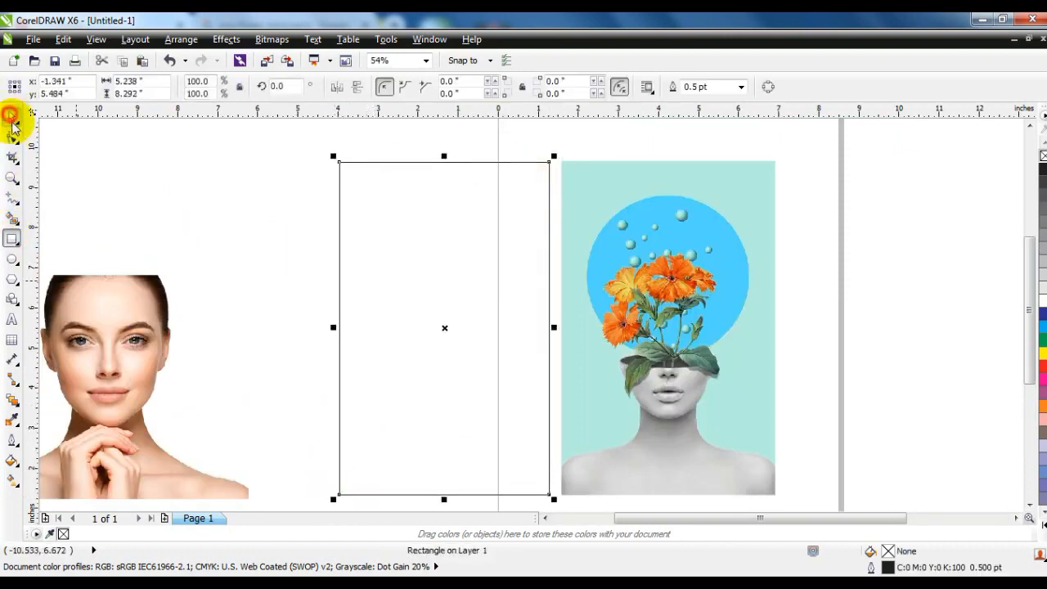
Give the rectangle a uniform light teal fill of C 42, M 0, Y 18, K 0 and remove its outline.
{"action": "left_click", "coordinate": [12, 460]}
{"action": "left_click", "coordinate": [65, 346]}
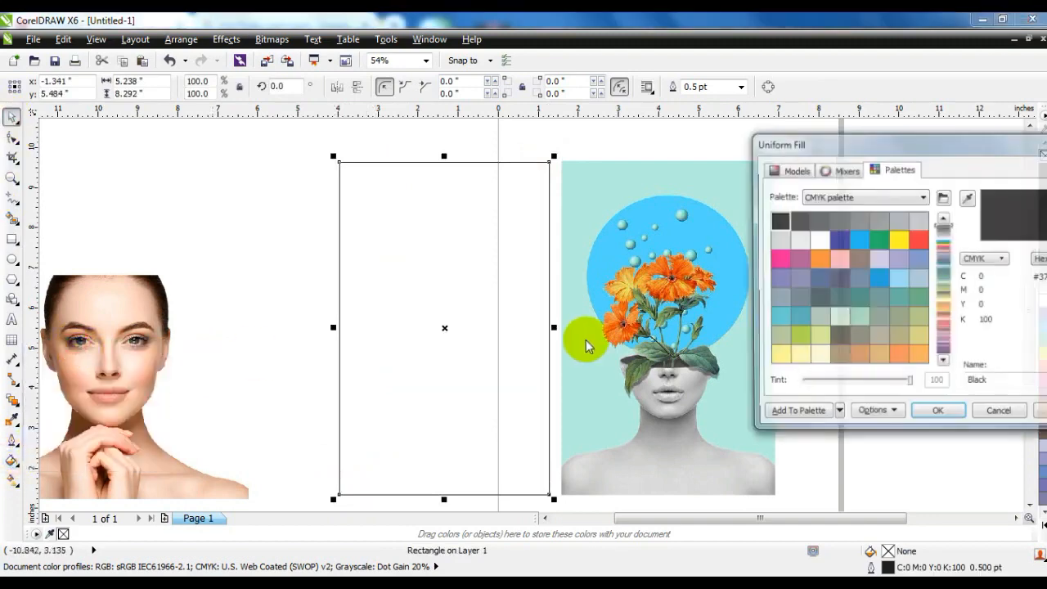
{"action": "left_click", "coordinate": [794, 169]}
{"action": "left_click_drag", "start_coordinate": [947, 262], "coordinate": [949, 309]}
{"action": "mouse_move", "coordinate": [892, 255]}
{"action": "left_mouse_down"}
{"action": "mouse_move", "coordinate": [890, 238]}
{"action": "mouse_move", "coordinate": [855, 212]}
{"action": "left_mouse_up"}
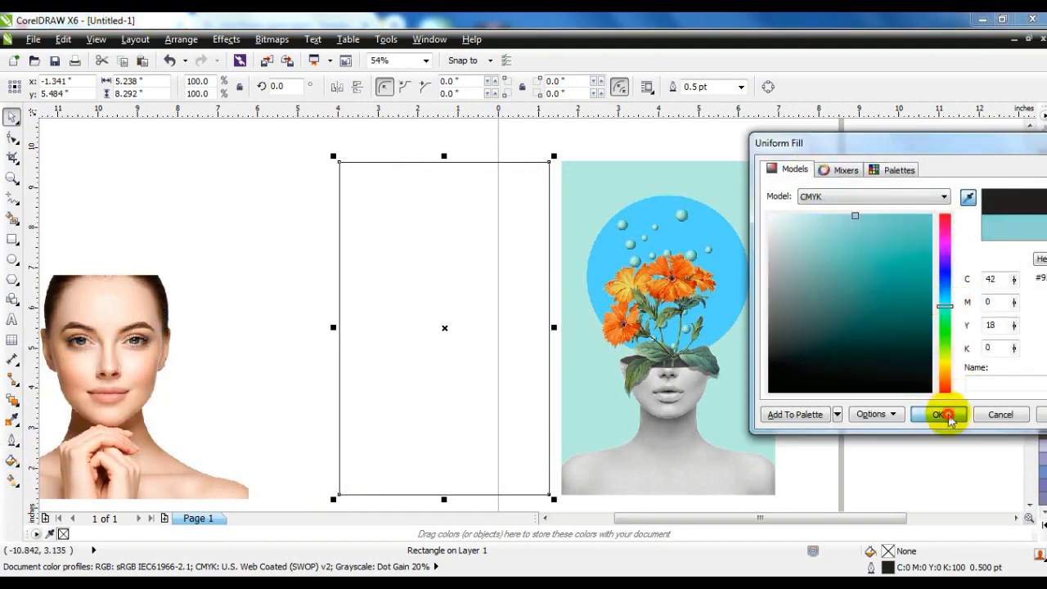
{"action": "left_click", "coordinate": [939, 414]}
{"action": "right_click", "coordinate": [1042, 155]}
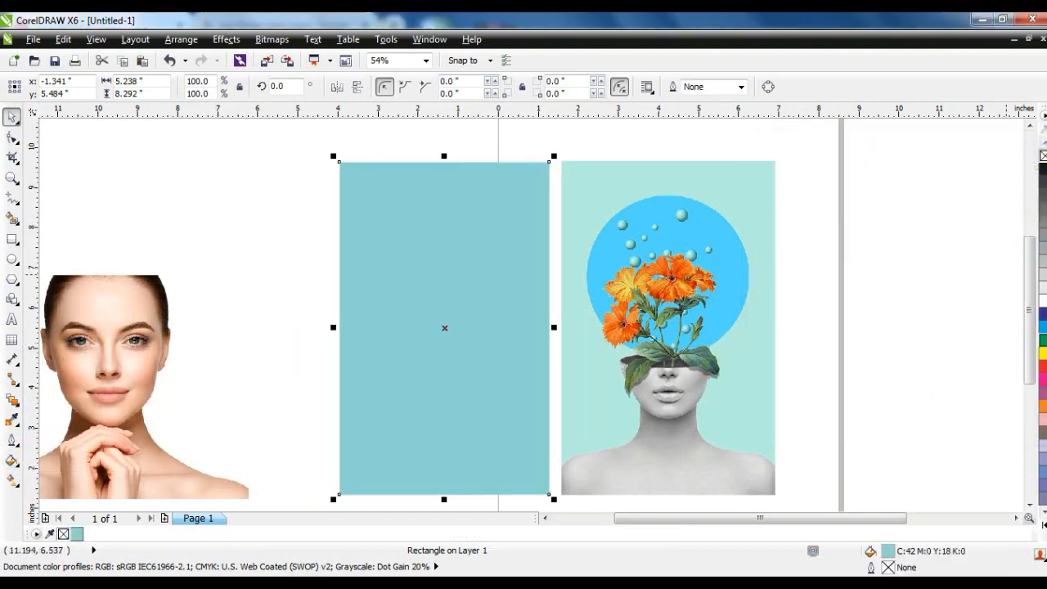
Shift the teal rectangle slightly to the left and tint its fill toward a greener shade.
{"action": "left_click", "coordinate": [234, 283]}
{"action": "left_click_drag", "start_coordinate": [374, 297], "coordinate": [368, 297]}
{"action": "left_click", "coordinate": [953, 325]}
Place the portrait photo over the lower part of the teal rectangle and bring it to the front.
{"action": "left_click_drag", "start_coordinate": [98, 338], "coordinate": [430, 338]}
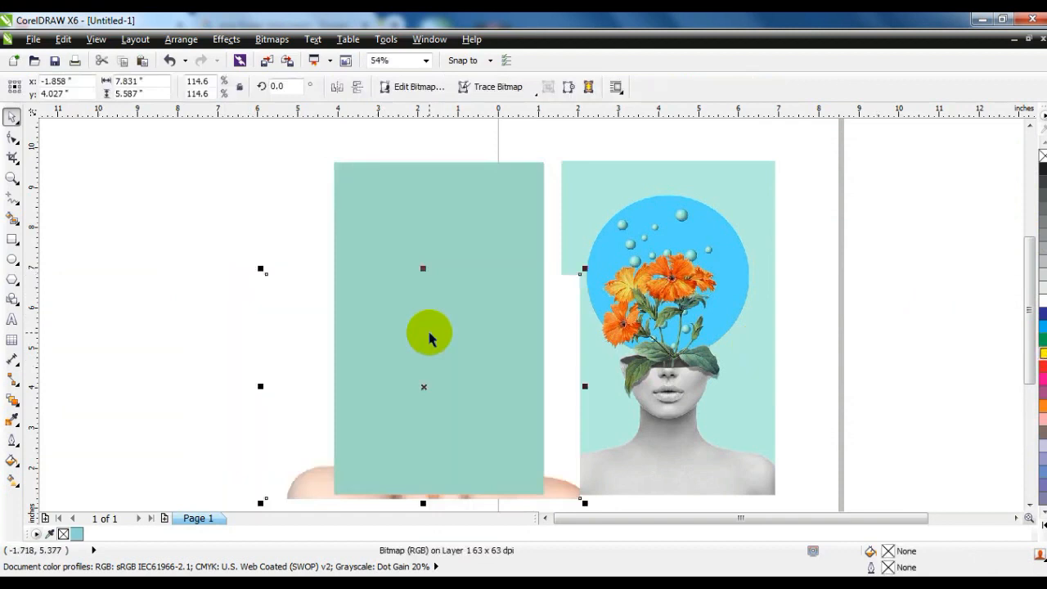
{"action": "key", "text": "shift+Page_Up"}
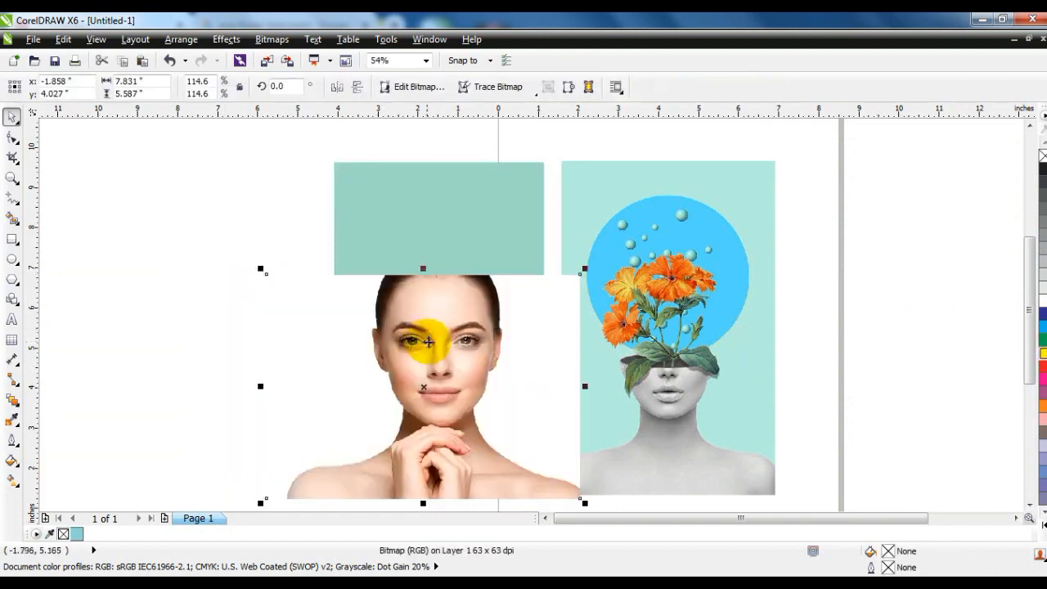
Start a Freehand outline of straight segments around the woman, from the left top of her hair past the ear to the jaw.
{"action": "left_click", "coordinate": [13, 176]}
{"action": "left_click_drag", "start_coordinate": [322, 261], "coordinate": [612, 432]}
{"action": "left_click", "coordinate": [12, 197]}
{"action": "left_click", "coordinate": [345, 152]}
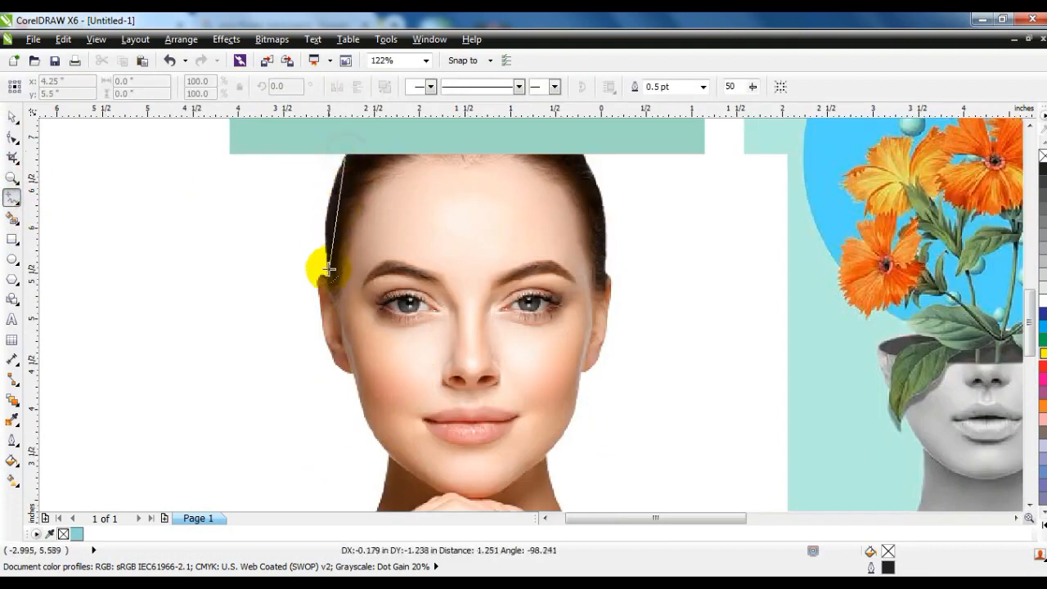
{"action": "left_click", "coordinate": [329, 279]}
{"action": "left_click", "coordinate": [328, 279]}
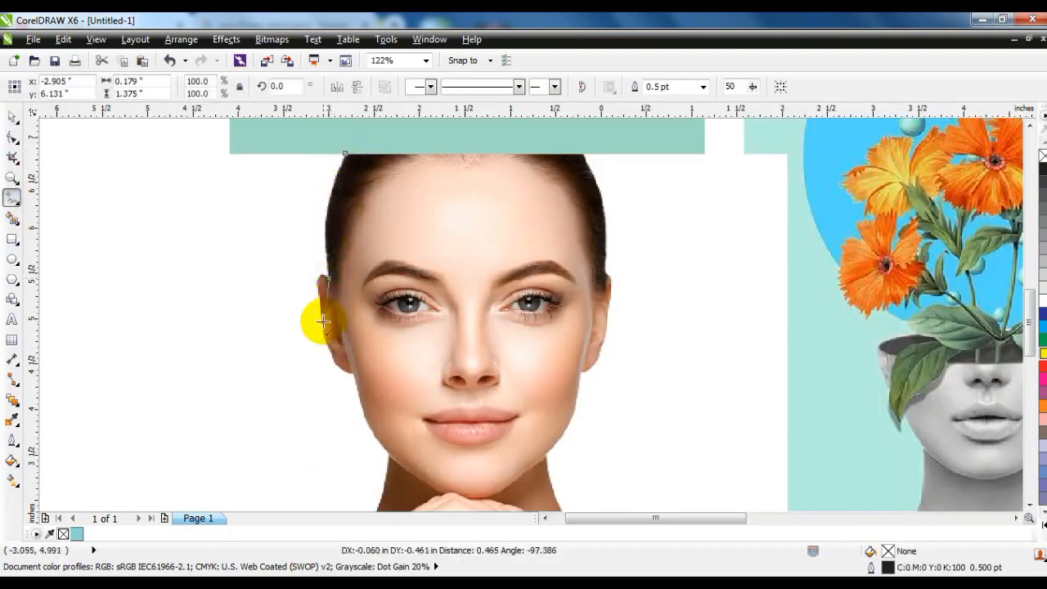
{"action": "left_click", "coordinate": [352, 372]}
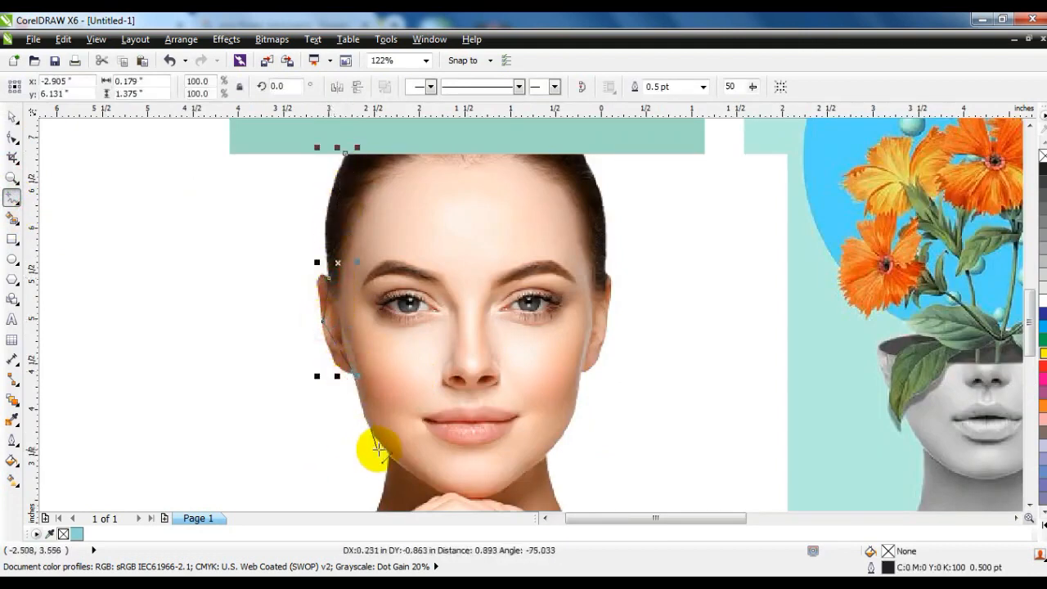
{"action": "left_click", "coordinate": [392, 455]}
Continue the outline down the left neck and shoulder, and run it along the photo's bottom edge to the right corner.
{"action": "scroll", "coordinate": [368, 454], "scroll_direction": "down", "scroll_amount": 2}
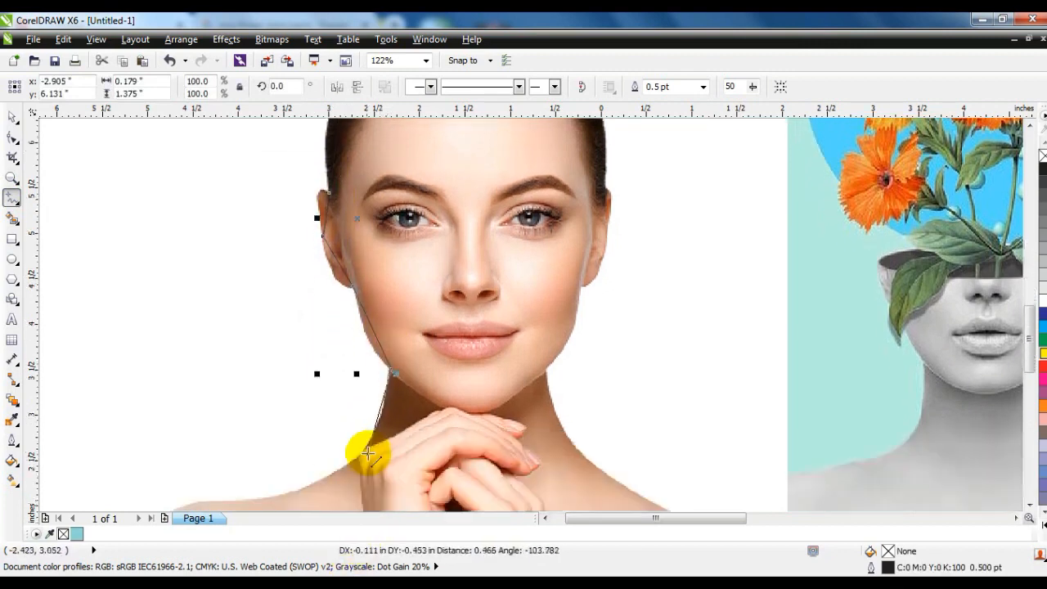
{"action": "scroll", "coordinate": [363, 452], "scroll_direction": "down", "scroll_amount": 1}
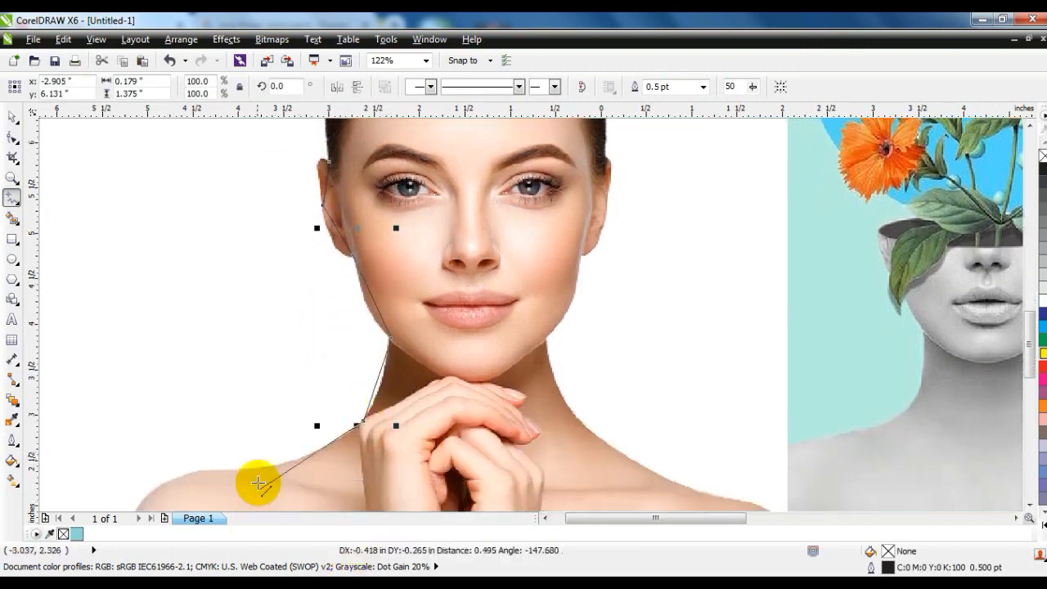
{"action": "scroll", "coordinate": [256, 468], "scroll_direction": "down", "scroll_amount": 2}
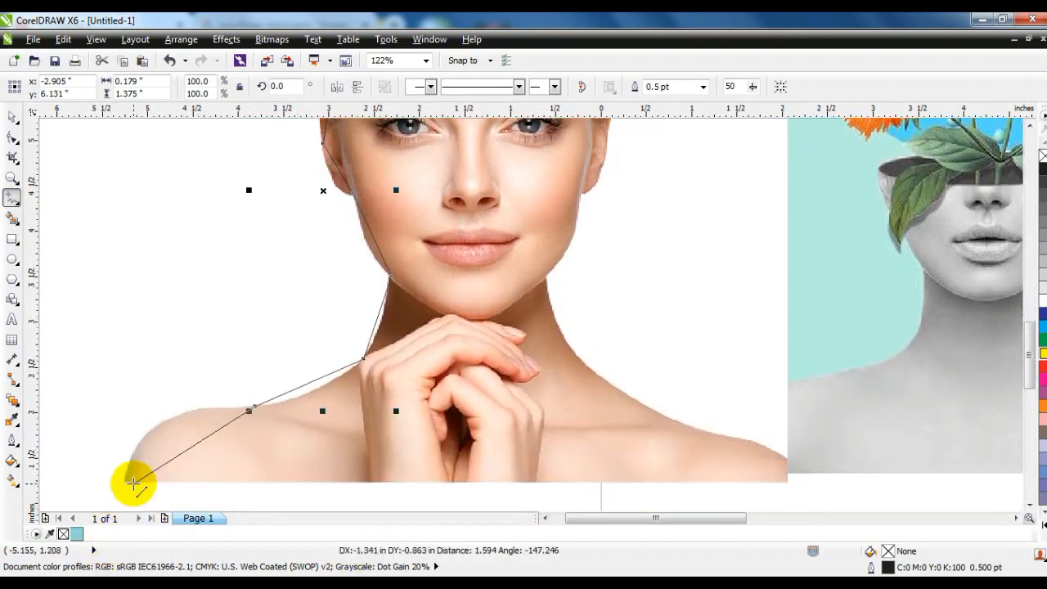
{"action": "left_click", "coordinate": [127, 483]}
{"action": "scroll", "coordinate": [542, 491], "scroll_direction": "down", "scroll_amount": 1}
{"action": "left_click", "coordinate": [788, 451]}
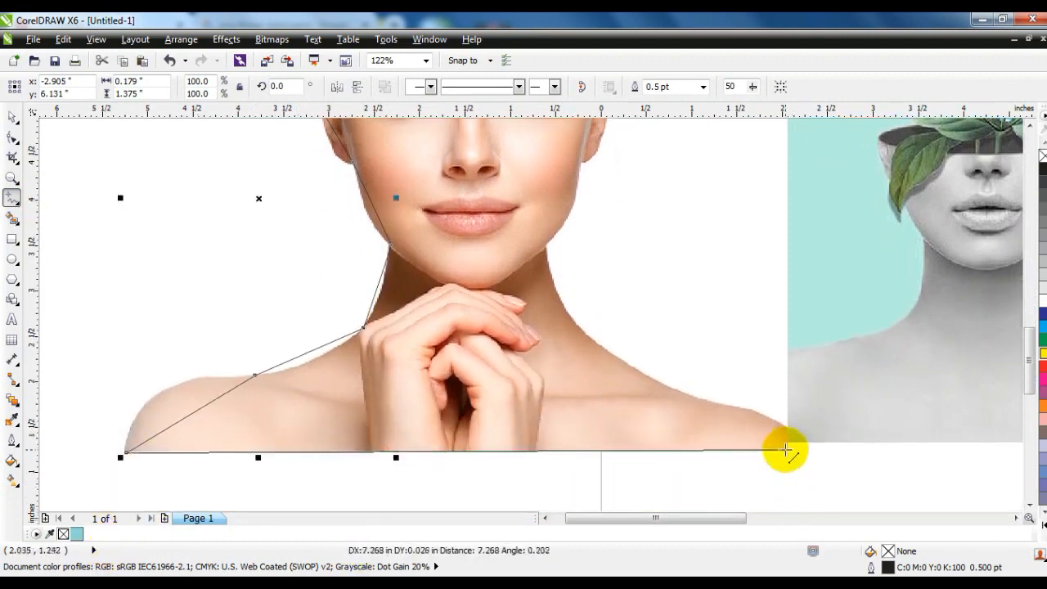
Continue the outline up the right shoulder, neck and jaw and around the right ear.
{"action": "left_click", "coordinate": [786, 427]}
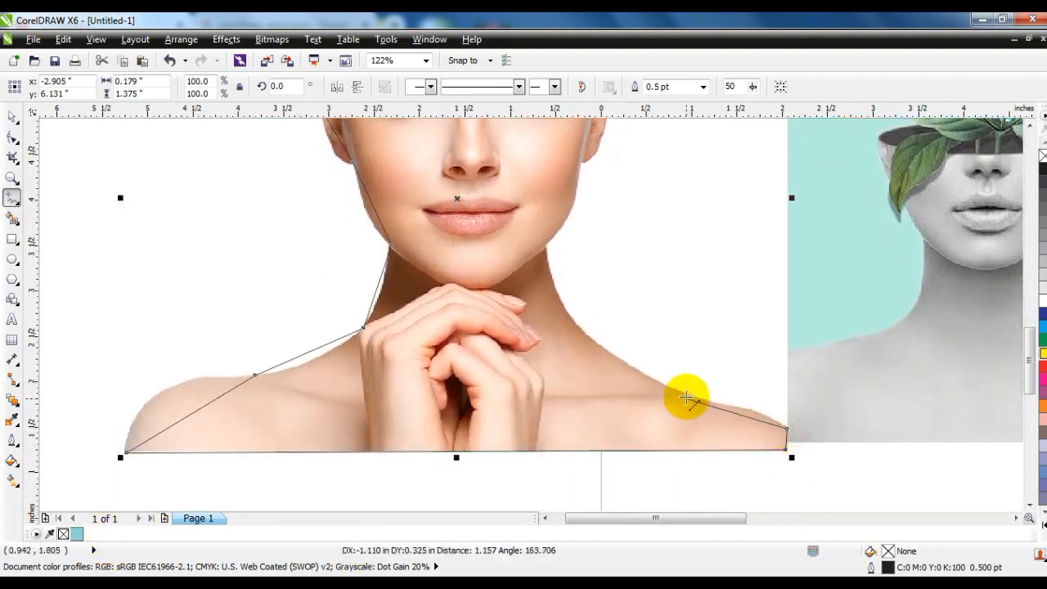
{"action": "left_click", "coordinate": [685, 394]}
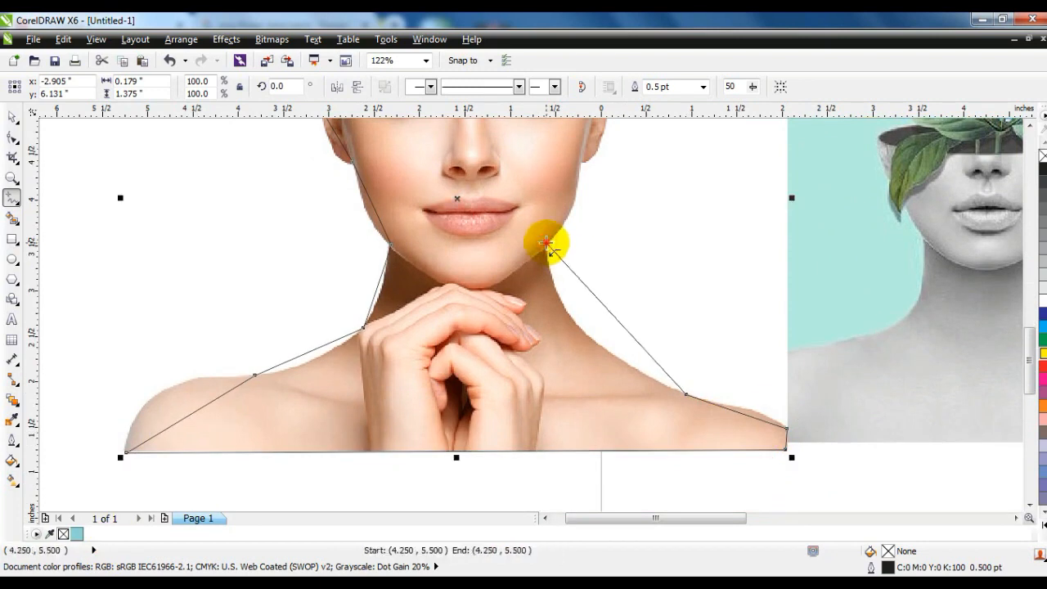
{"action": "left_click", "coordinate": [546, 242]}
{"action": "left_click", "coordinate": [581, 162]}
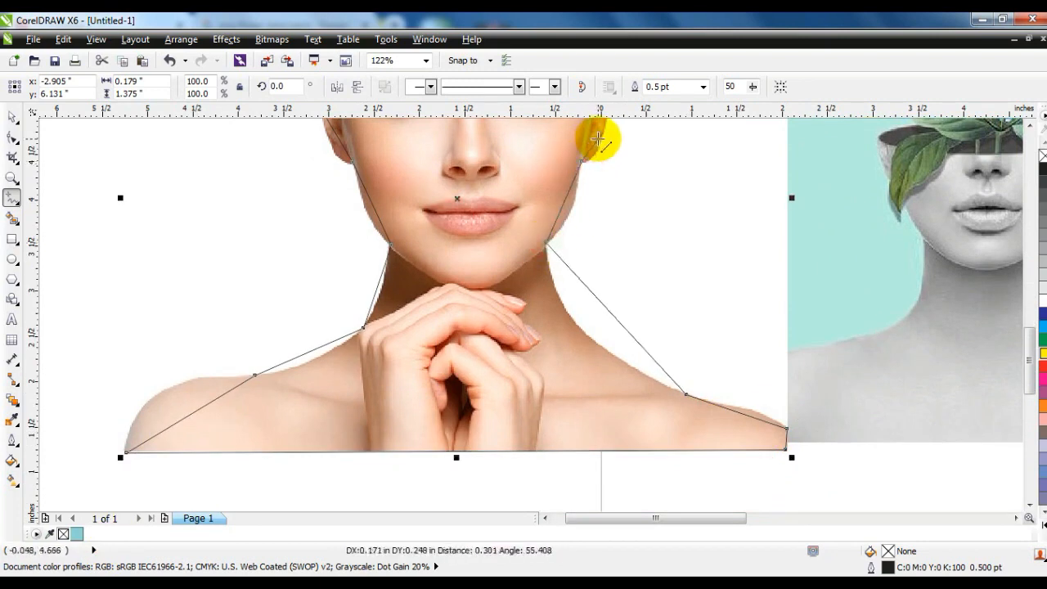
{"action": "double_click", "coordinate": [599, 139]}
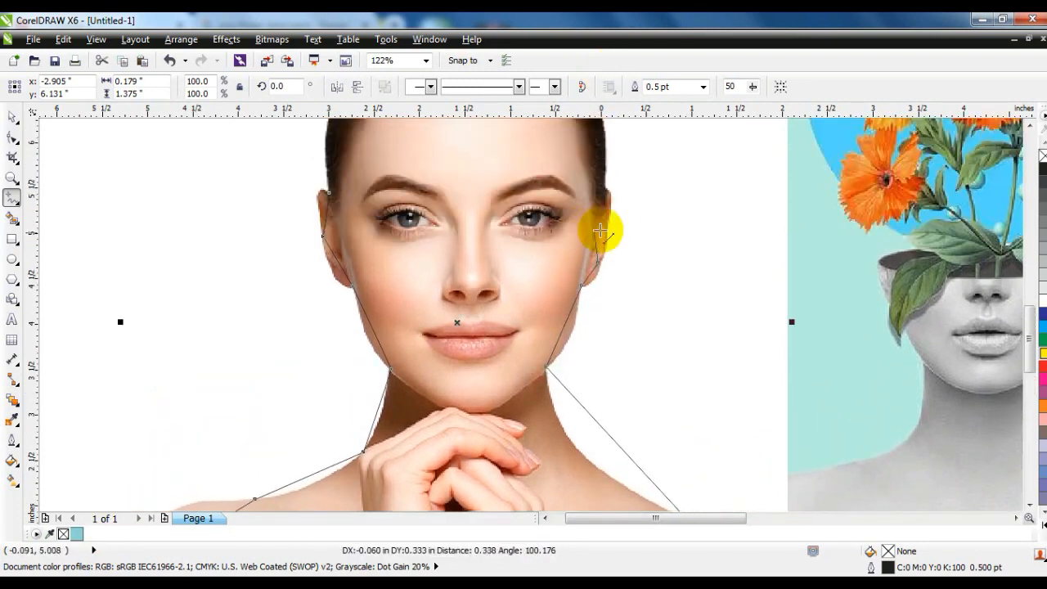
{"action": "double_click", "coordinate": [607, 221]}
{"action": "left_click", "coordinate": [604, 185]}
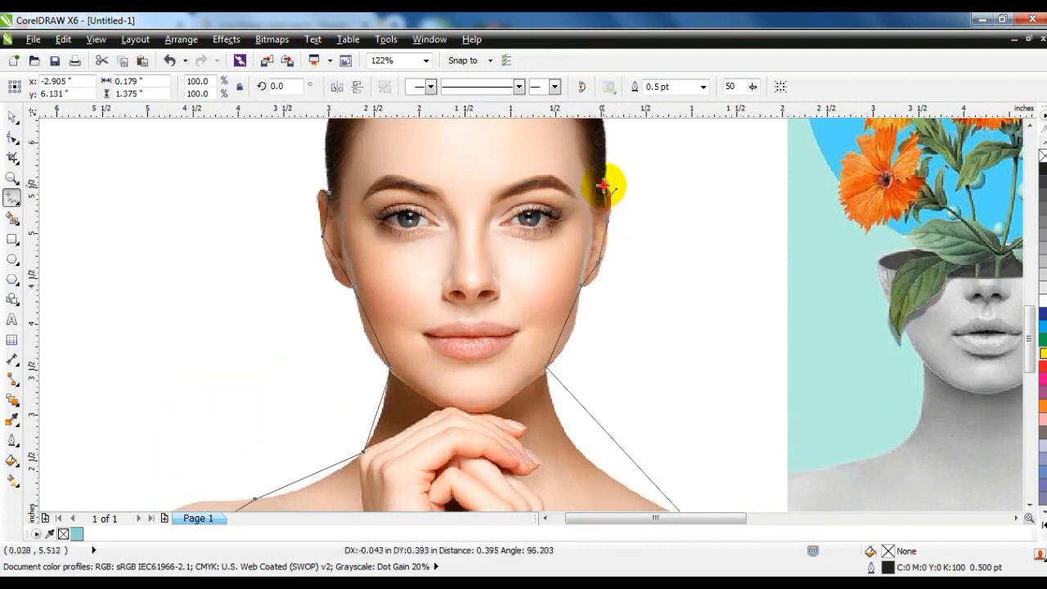
Trace the right side of the hair up to the photo's top edge and close the outline at its starting point.
{"action": "left_click", "coordinate": [1031, 126]}
{"action": "left_click", "coordinate": [1032, 128]}
{"action": "left_click", "coordinate": [1032, 128]}
{"action": "left_click", "coordinate": [1032, 128]}
{"action": "left_click", "coordinate": [1032, 127]}
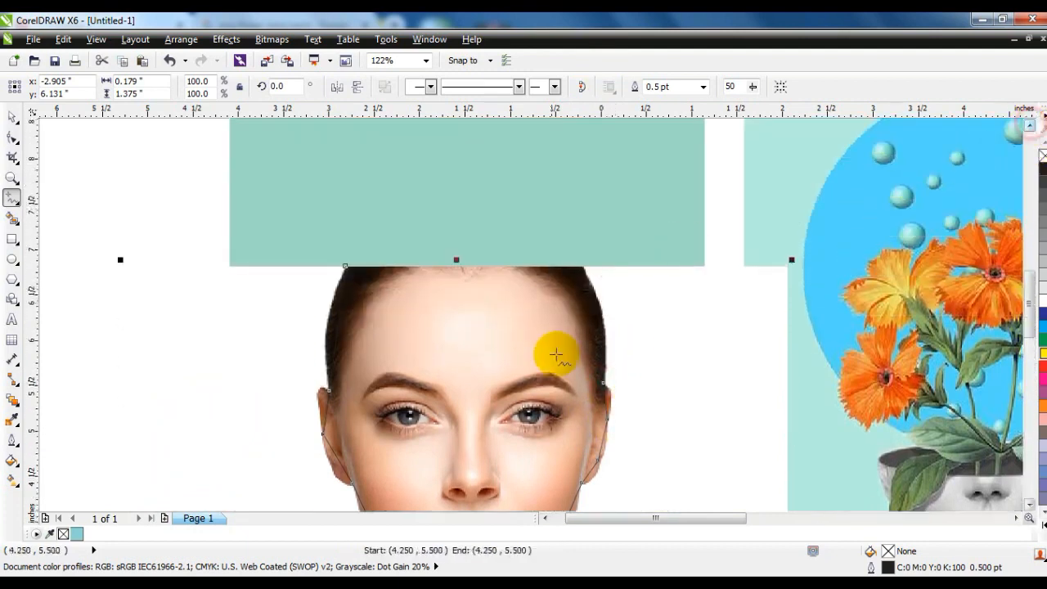
{"action": "left_click", "coordinate": [602, 380]}
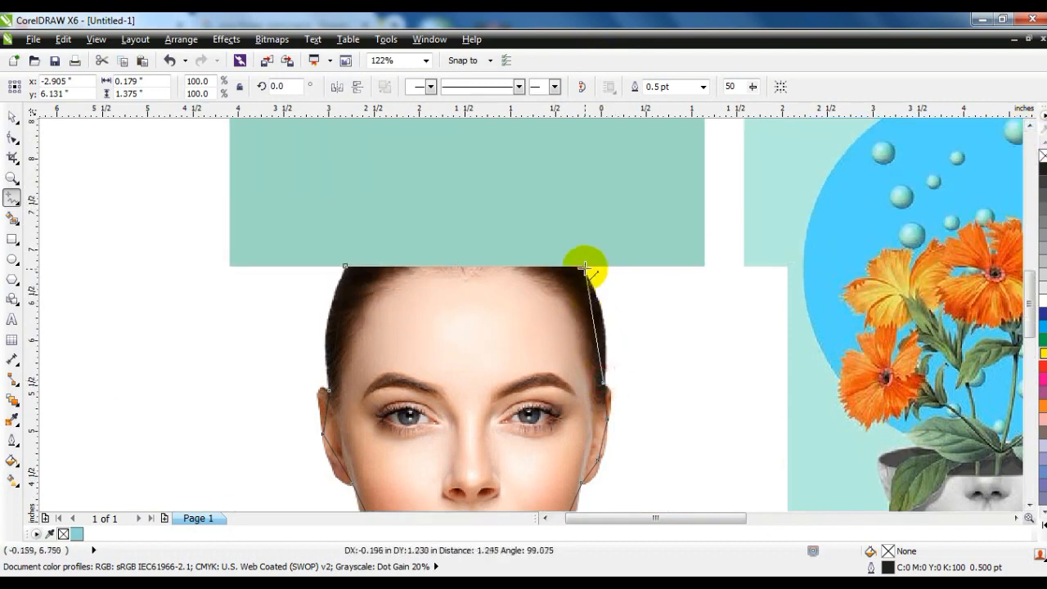
{"action": "left_click", "coordinate": [583, 263]}
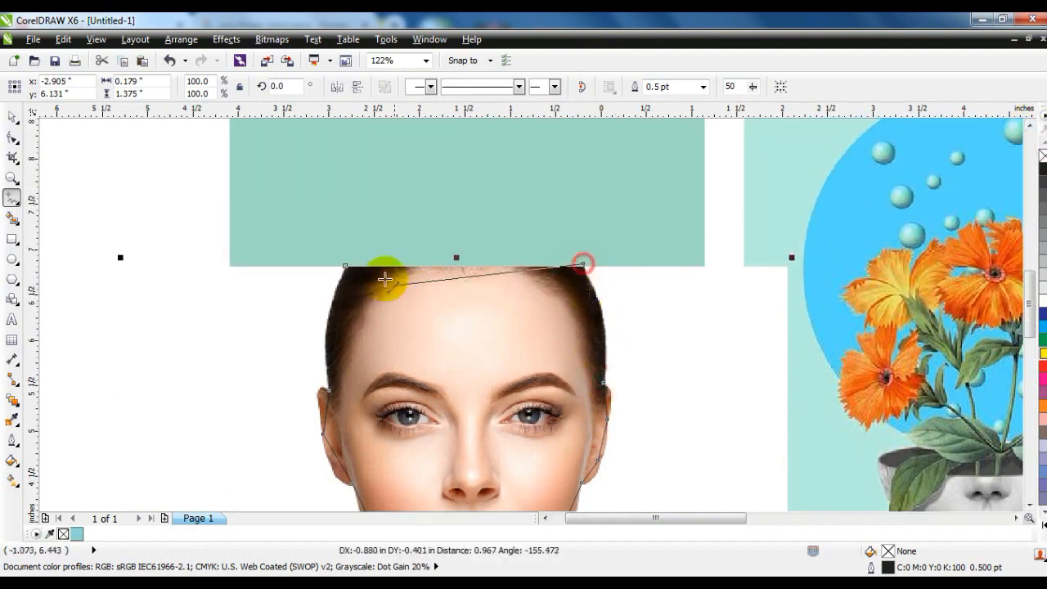
{"action": "left_click", "coordinate": [345, 266]}
Set the traced curve's outline to 3 pt wide and magenta.
{"action": "left_click", "coordinate": [12, 138]}
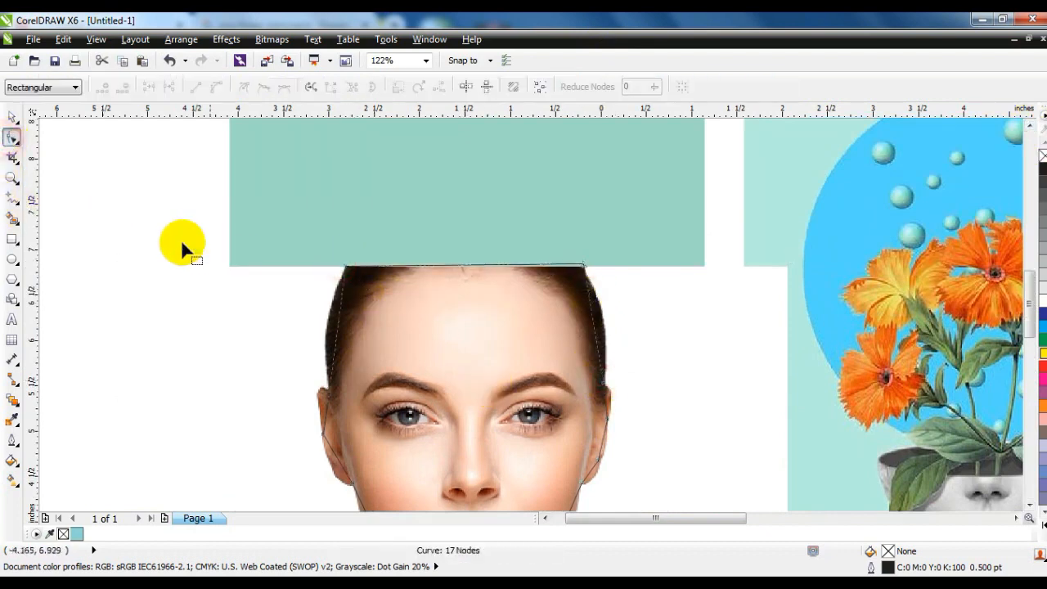
{"action": "left_click", "coordinate": [12, 442]}
{"action": "left_click", "coordinate": [48, 363]}
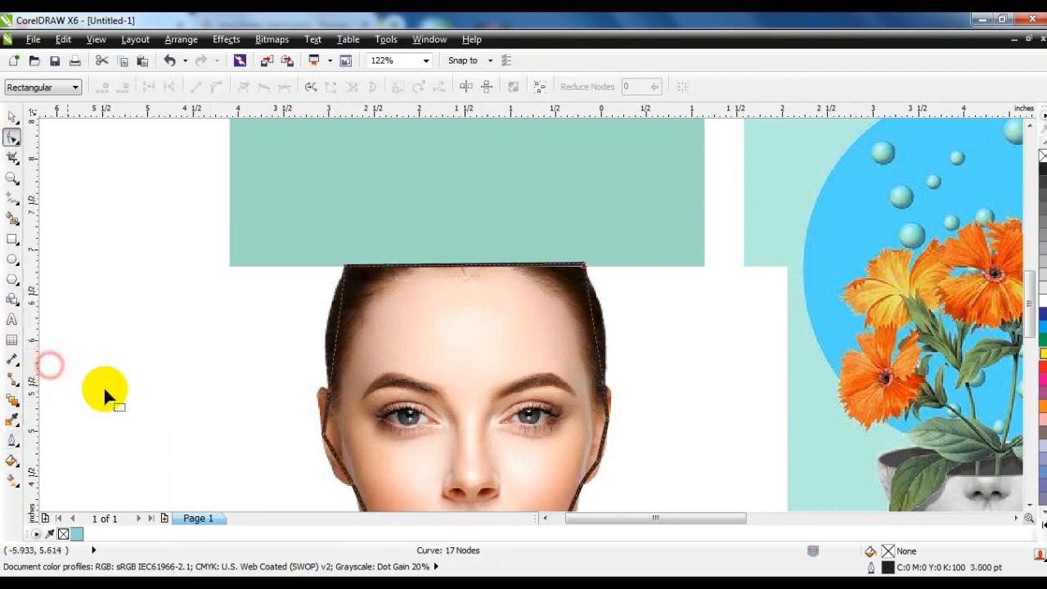
{"action": "right_click", "coordinate": [1042, 378]}
Convert the traced outline's segments to curves and bend the left hair segment along the hair edge.
{"action": "scroll", "coordinate": [571, 322], "scroll_direction": "down", "scroll_amount": 1}
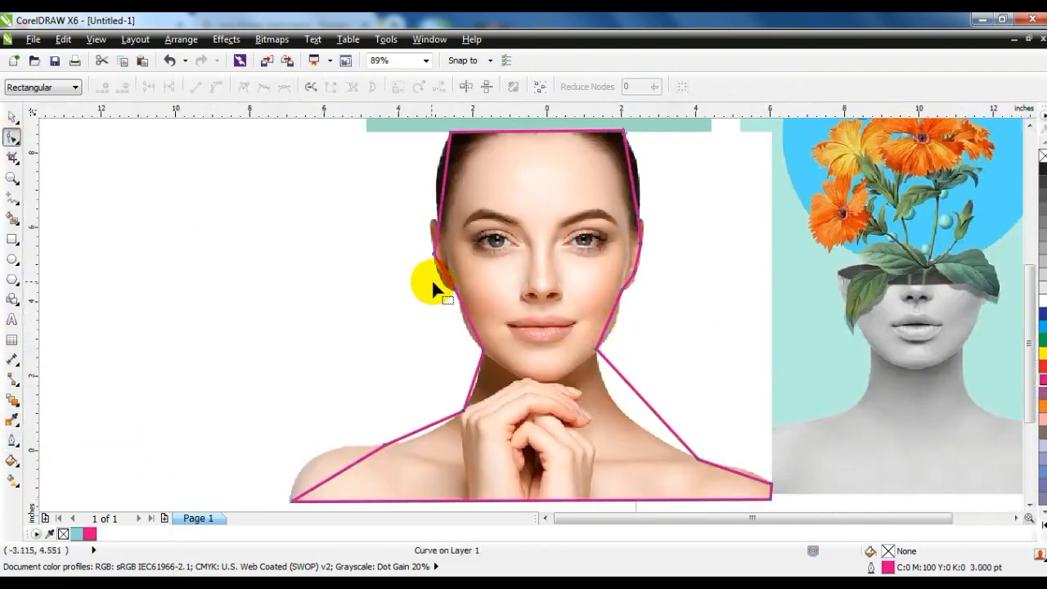
{"action": "scroll", "coordinate": [428, 280], "scroll_direction": "down", "scroll_amount": 2}
{"action": "scroll", "coordinate": [416, 269], "scroll_direction": "up", "scroll_amount": 2}
{"action": "left_click", "coordinate": [215, 87]}
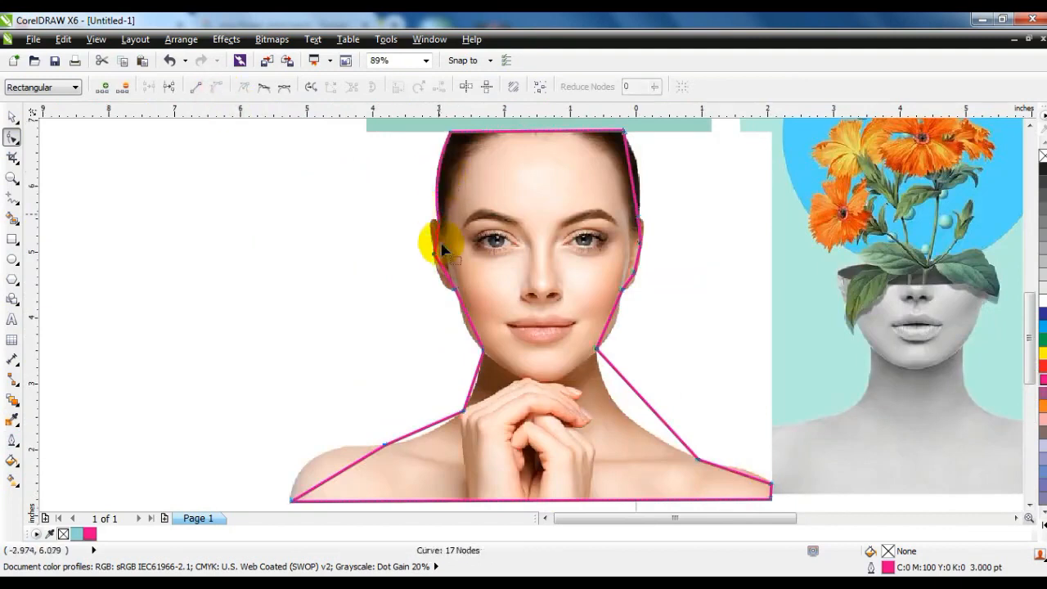
Bend the two segments at the woman's left-side ear so they follow its upper and lower contour.
{"action": "left_click", "coordinate": [12, 177]}
{"action": "left_click_drag", "start_coordinate": [383, 162], "coordinate": [580, 328]}
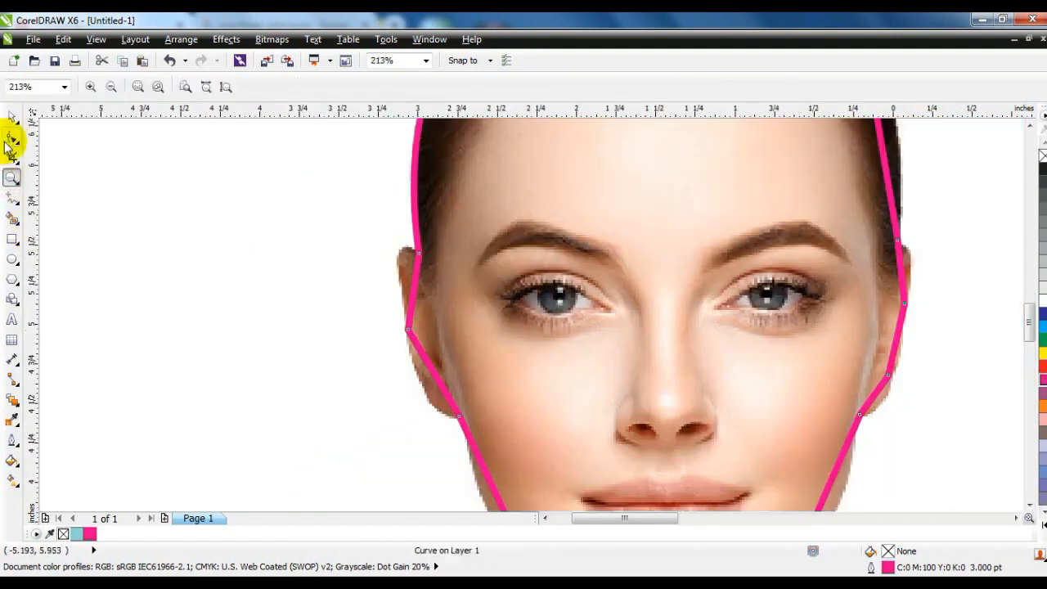
{"action": "left_click", "coordinate": [12, 138]}
{"action": "left_click_drag", "start_coordinate": [417, 280], "coordinate": [401, 256]}
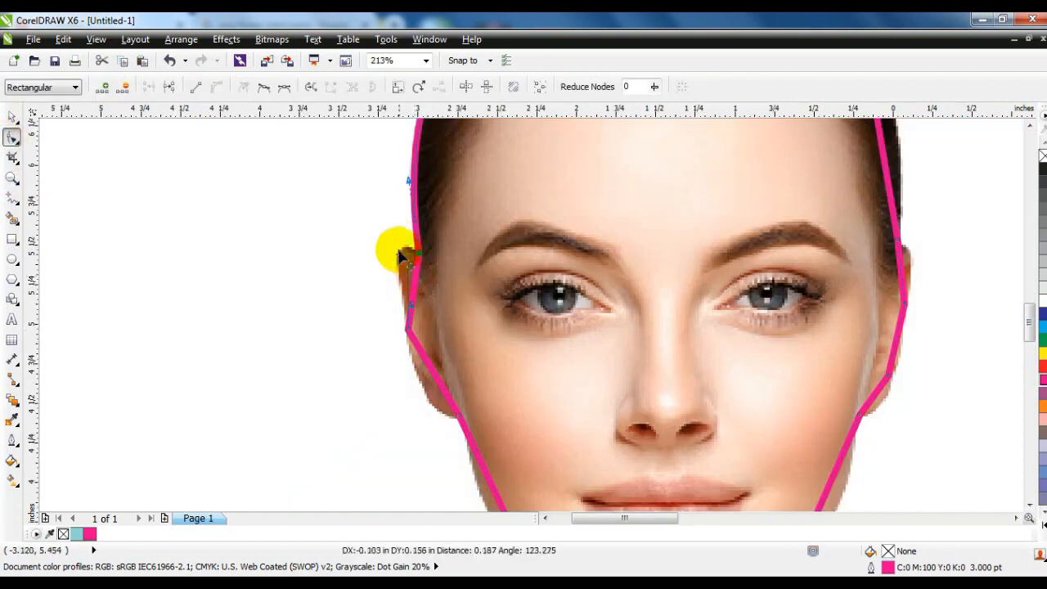
{"action": "left_click", "coordinate": [427, 385]}
{"action": "mouse_move", "coordinate": [434, 380]}
{"action": "left_mouse_down"}
{"action": "mouse_move", "coordinate": [423, 401]}
{"action": "mouse_move", "coordinate": [429, 384]}
{"action": "left_mouse_up"}
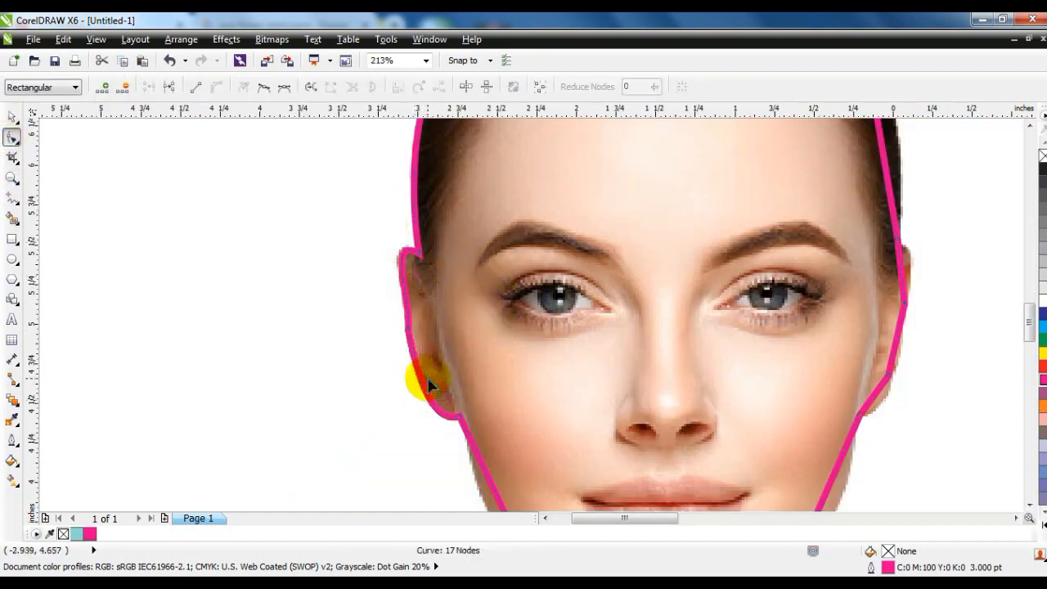
{"action": "right_click", "coordinate": [428, 384]}
{"action": "left_click", "coordinate": [306, 258]}
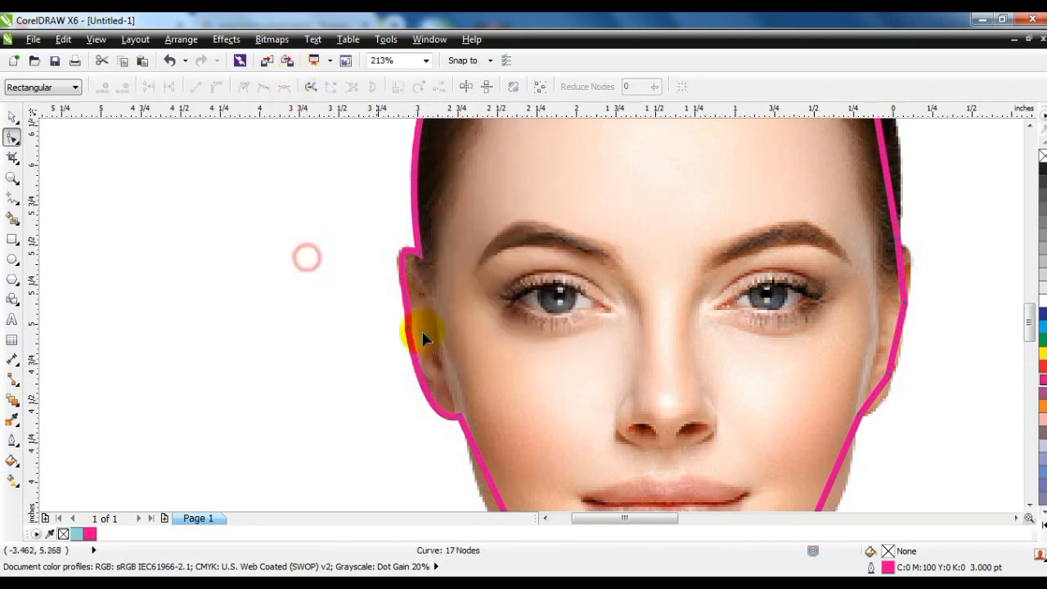
Bend the segments at the right-side ear to follow its contour.
{"action": "left_click_drag", "start_coordinate": [883, 393], "coordinate": [898, 350]}
{"action": "left_click_drag", "start_coordinate": [904, 282], "coordinate": [908, 260]}
{"action": "key", "text": "shift+F2"}
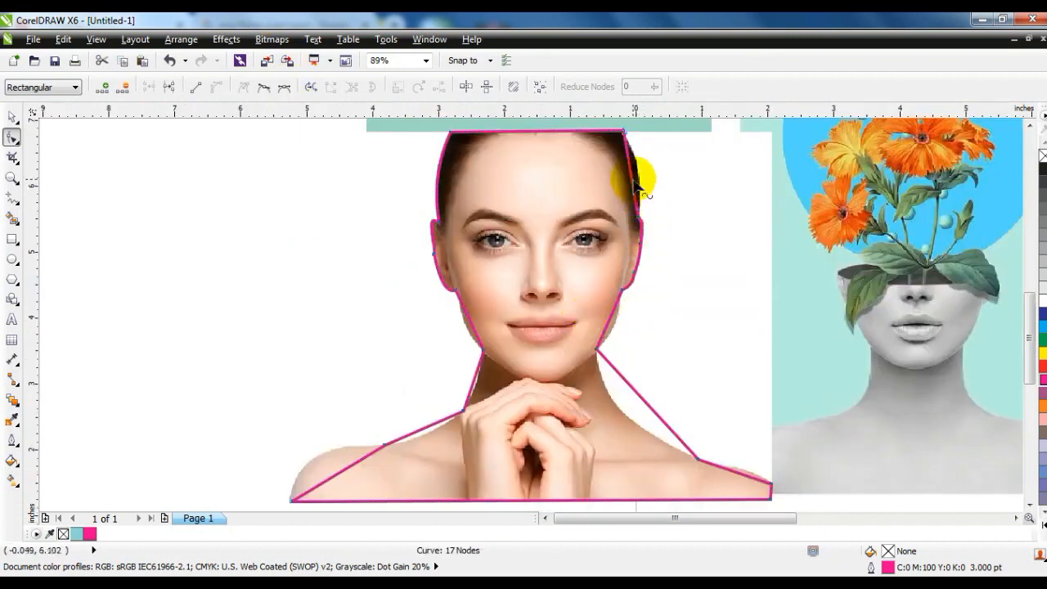
Curve the remaining segments along both shoulders, both sides of the neck and the left jaw to match the body's edge.
{"action": "left_click_drag", "start_coordinate": [634, 387], "coordinate": [614, 407]}
{"action": "left_click_drag", "start_coordinate": [758, 478], "coordinate": [760, 475]}
{"action": "left_click_drag", "start_coordinate": [337, 478], "coordinate": [316, 455]}
{"action": "left_click_drag", "start_coordinate": [419, 432], "coordinate": [422, 439]}
{"action": "left_click_drag", "start_coordinate": [475, 384], "coordinate": [478, 384]}
{"action": "left_click_drag", "start_coordinate": [472, 327], "coordinate": [467, 324]}
{"action": "left_click_drag", "start_coordinate": [456, 290], "coordinate": [457, 289]}
Bend the right jaw segment outward to follow the edge of the cheek.
{"action": "left_click", "coordinate": [12, 117]}
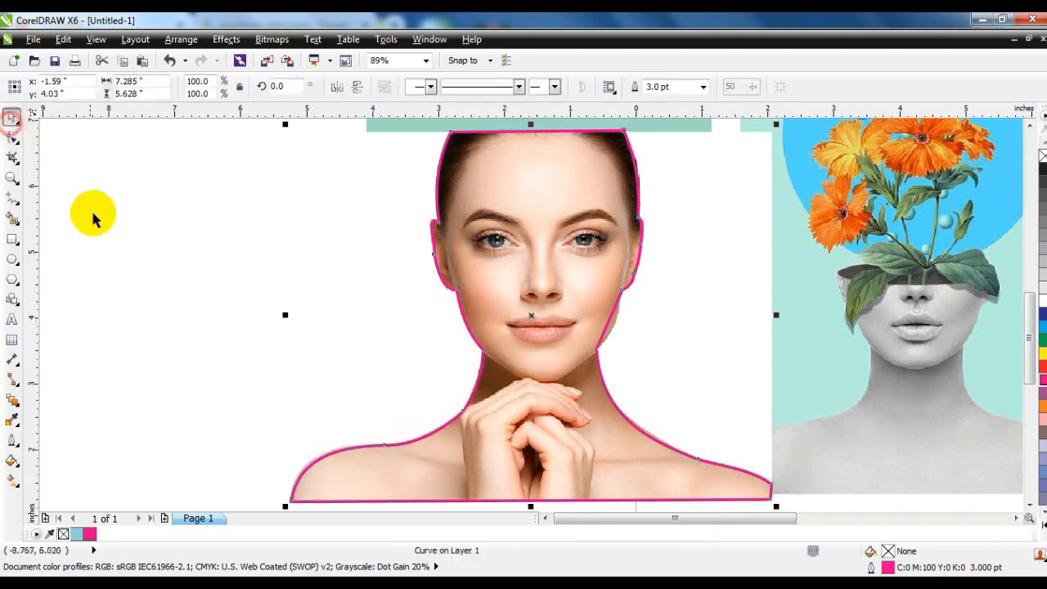
{"action": "left_click", "coordinate": [12, 139]}
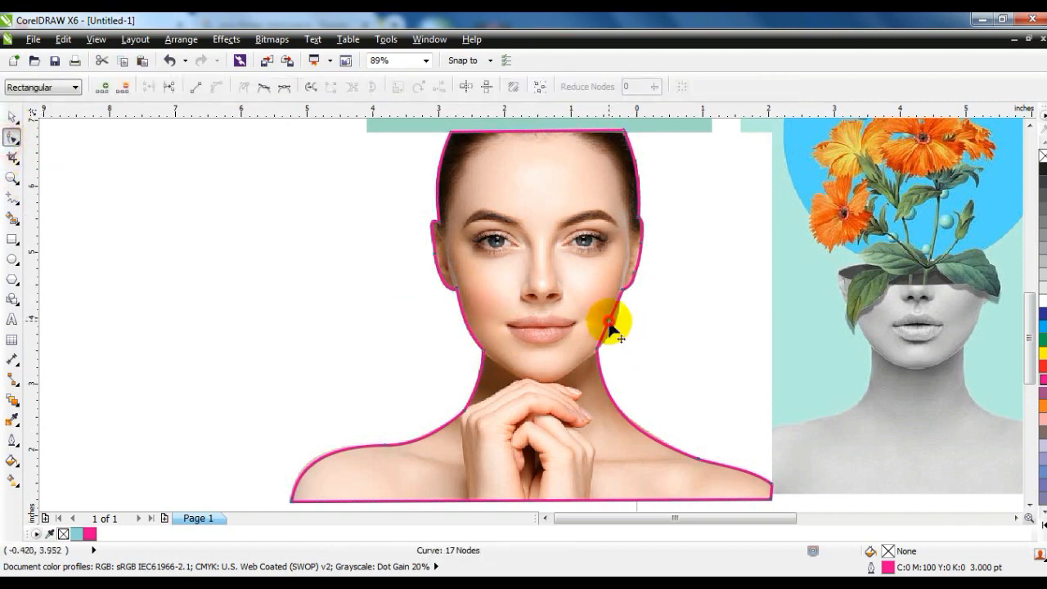
{"action": "left_click_drag", "start_coordinate": [609, 325], "coordinate": [614, 330]}
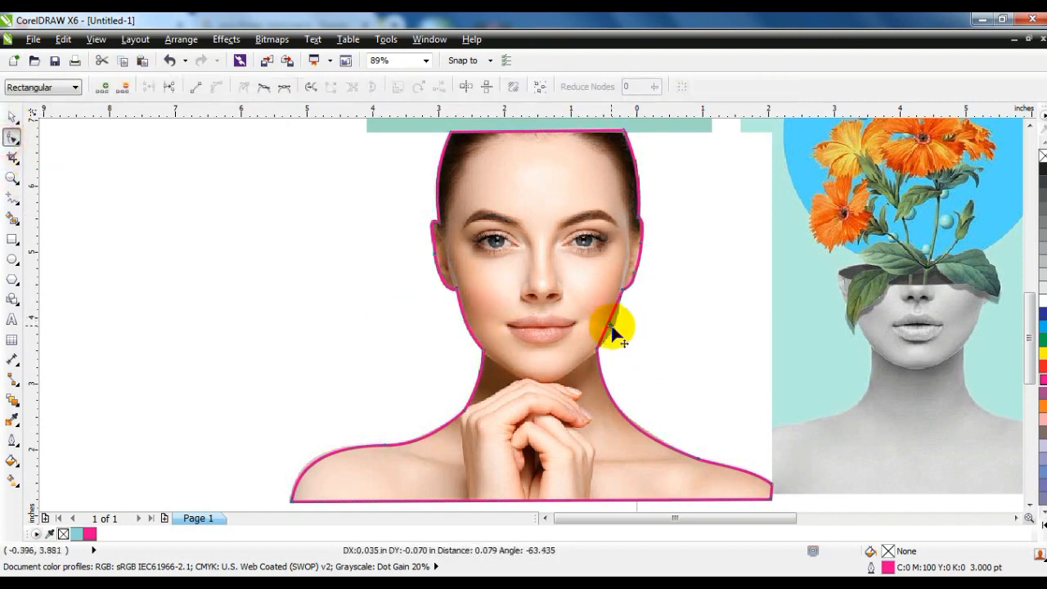
PowerClip the woman's photo inside the traced head-and-shoulders outline.
{"action": "left_click", "coordinate": [11, 117]}
{"action": "left_click", "coordinate": [160, 310]}
{"action": "left_click", "coordinate": [393, 253]}
{"action": "left_click", "coordinate": [226, 39]}
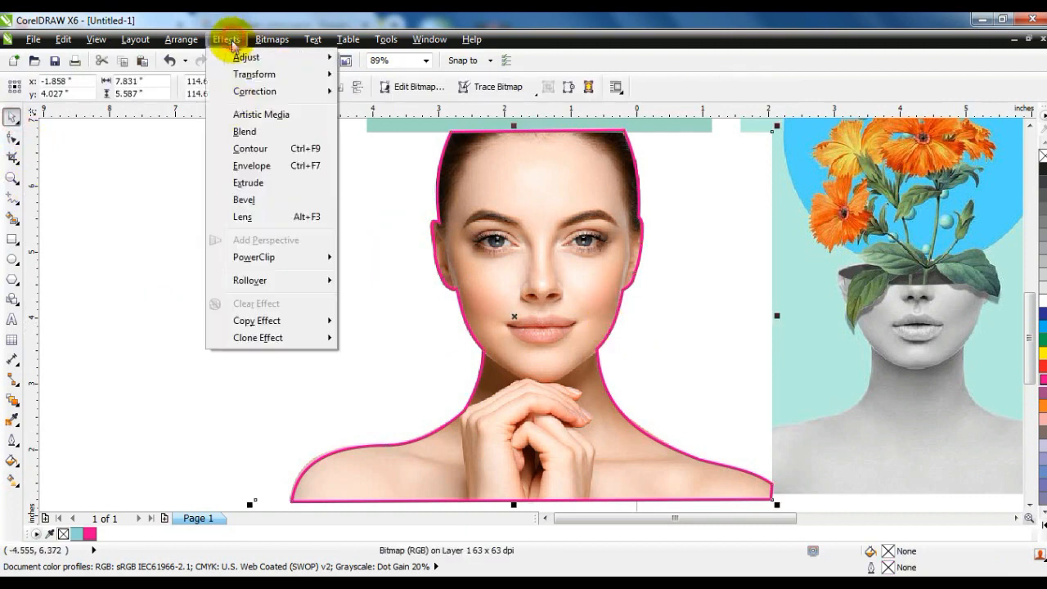
{"action": "mouse_move", "coordinate": [255, 257]}
{"action": "left_click", "coordinate": [377, 260]}
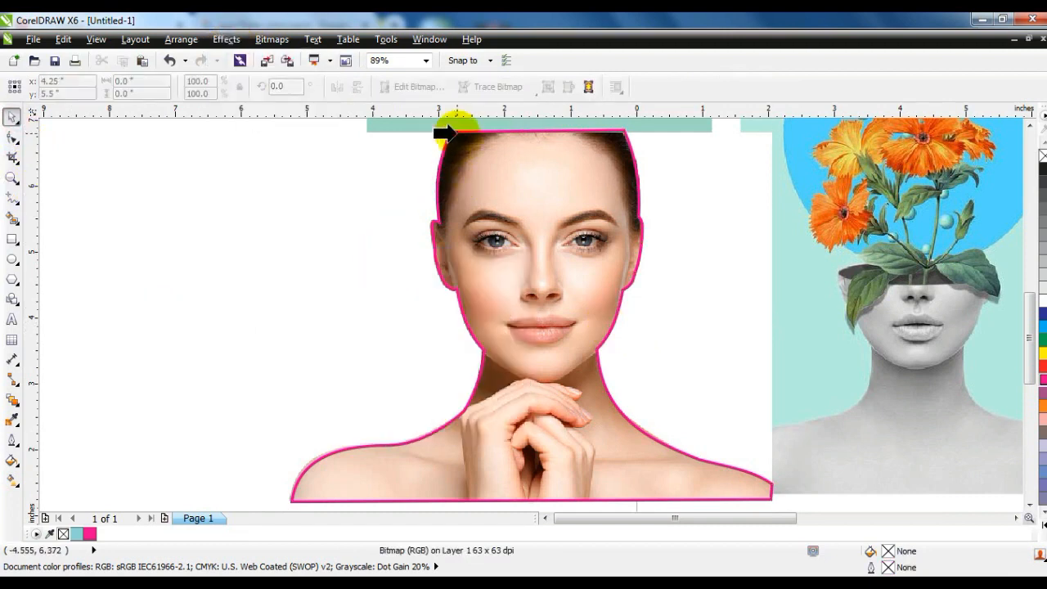
{"action": "left_click", "coordinate": [452, 131]}
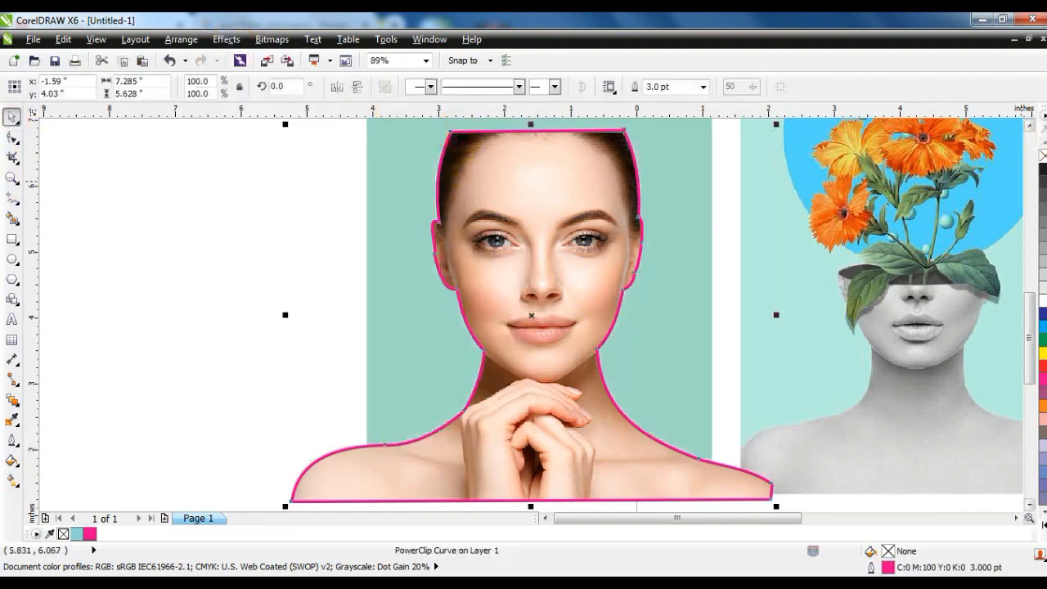
Remove the outline colour from the clipped portrait and centre it horizontally on the teal background.
{"action": "right_click", "coordinate": [1043, 156]}
{"action": "left_click", "coordinate": [694, 339], "text": "shift"}
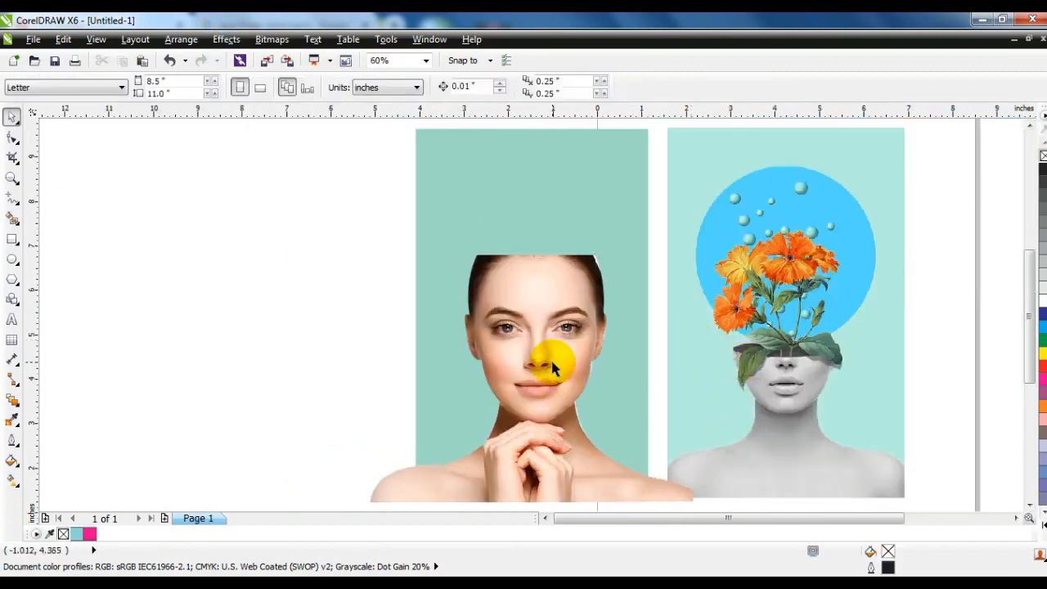
Open the portrait's PowerClip contents and convert the photo to a grayscale bitmap at 300 dpi.
{"action": "right_click", "coordinate": [552, 368]}
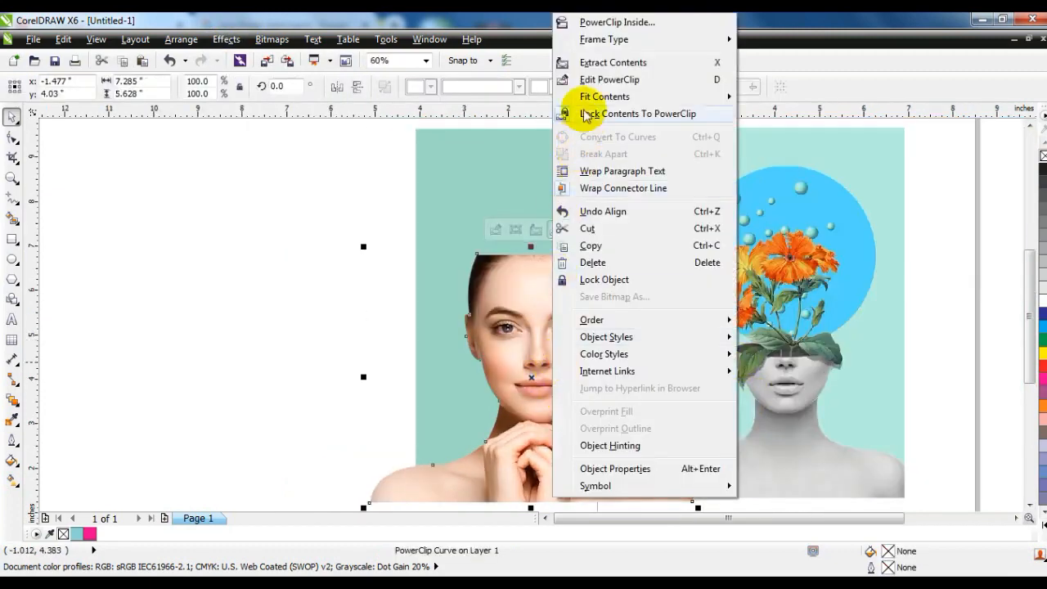
{"action": "left_click", "coordinate": [578, 77]}
{"action": "left_click", "coordinate": [518, 344]}
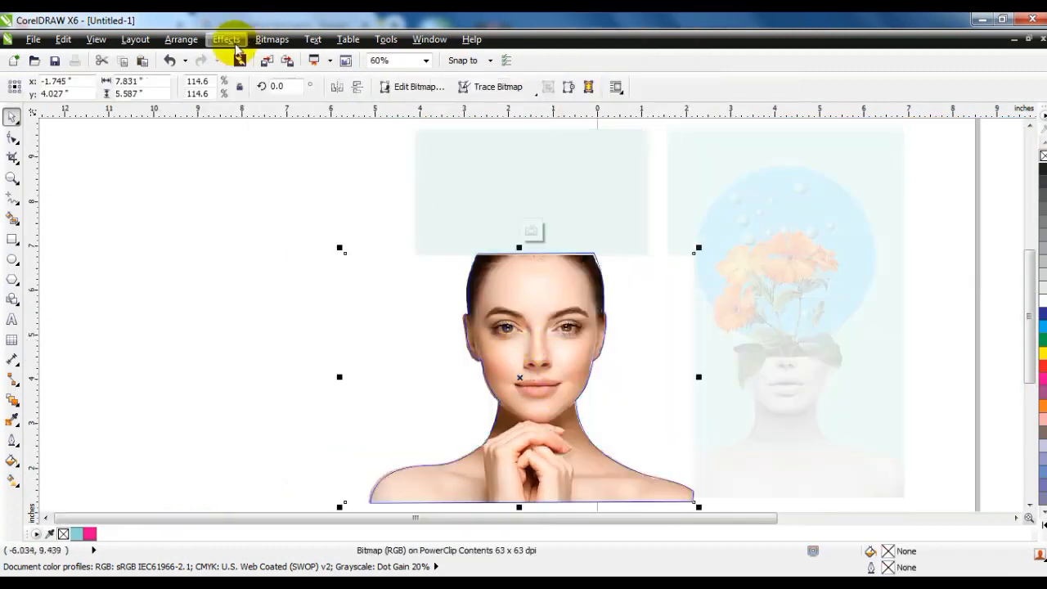
{"action": "left_click", "coordinate": [271, 40]}
{"action": "left_click", "coordinate": [272, 41]}
{"action": "left_click", "coordinate": [284, 62]}
{"action": "left_click", "coordinate": [830, 236]}
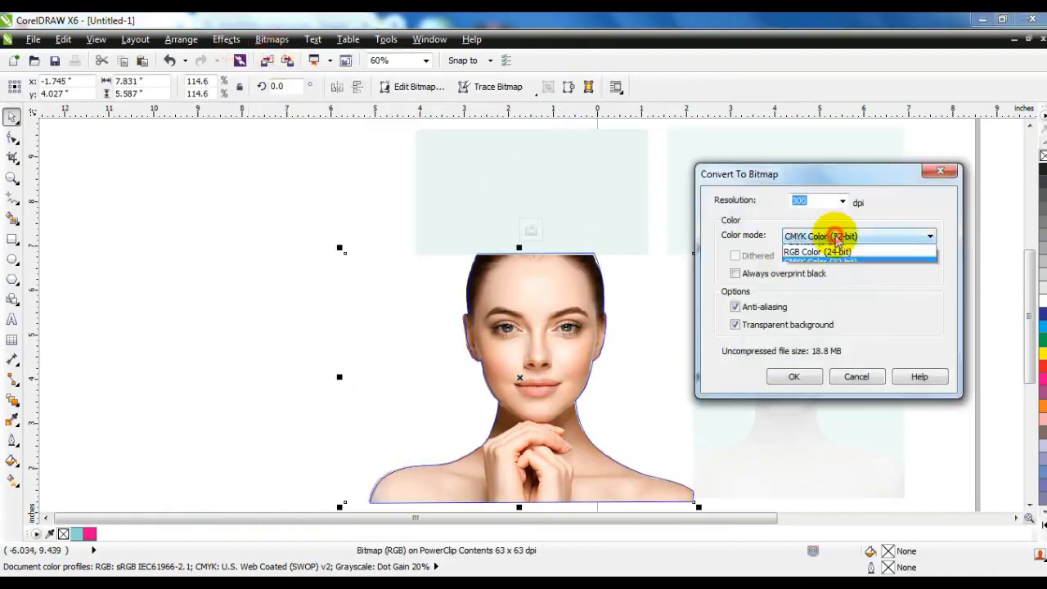
{"action": "left_click", "coordinate": [831, 270]}
{"action": "left_click", "coordinate": [791, 377]}
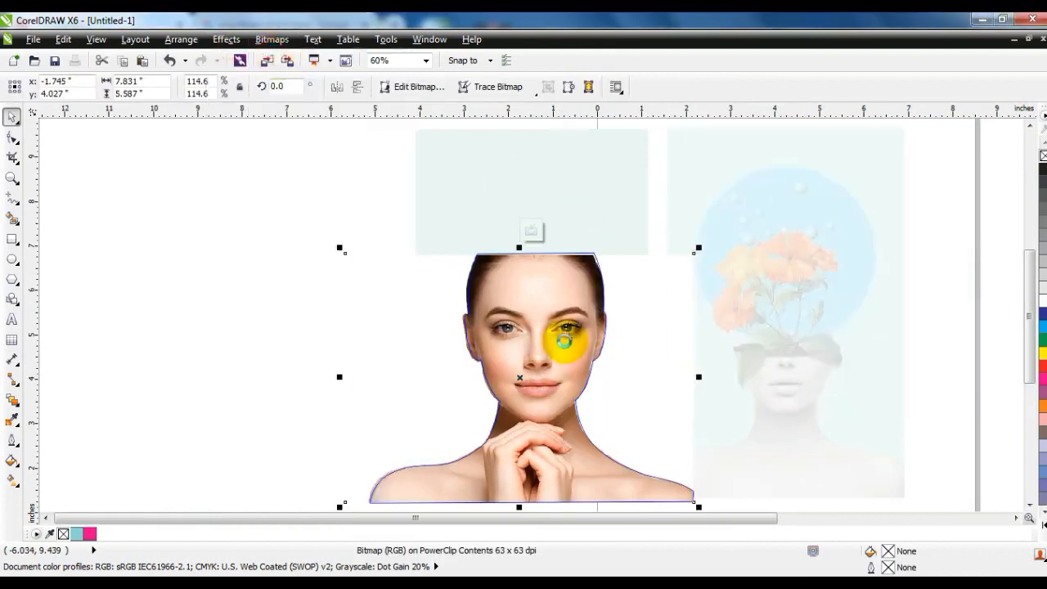
Darken the grayscale photo slightly by lowering its brightness with Brightness/Contrast/Intensity, and finish editing the PowerClip.
{"action": "left_click", "coordinate": [227, 40]}
{"action": "mouse_move", "coordinate": [245, 56]}
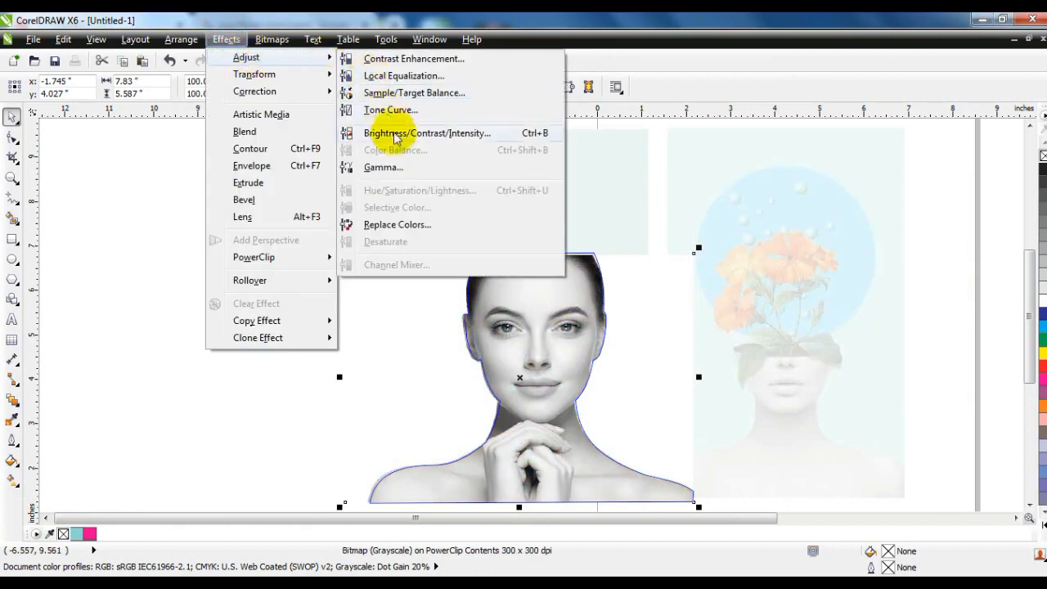
{"action": "left_click", "coordinate": [433, 136]}
{"action": "mouse_move", "coordinate": [565, 264]}
{"action": "left_mouse_down"}
{"action": "mouse_move", "coordinate": [530, 264]}
{"action": "mouse_move", "coordinate": [553, 266]}
{"action": "left_mouse_up"}
{"action": "left_click", "coordinate": [412, 359]}
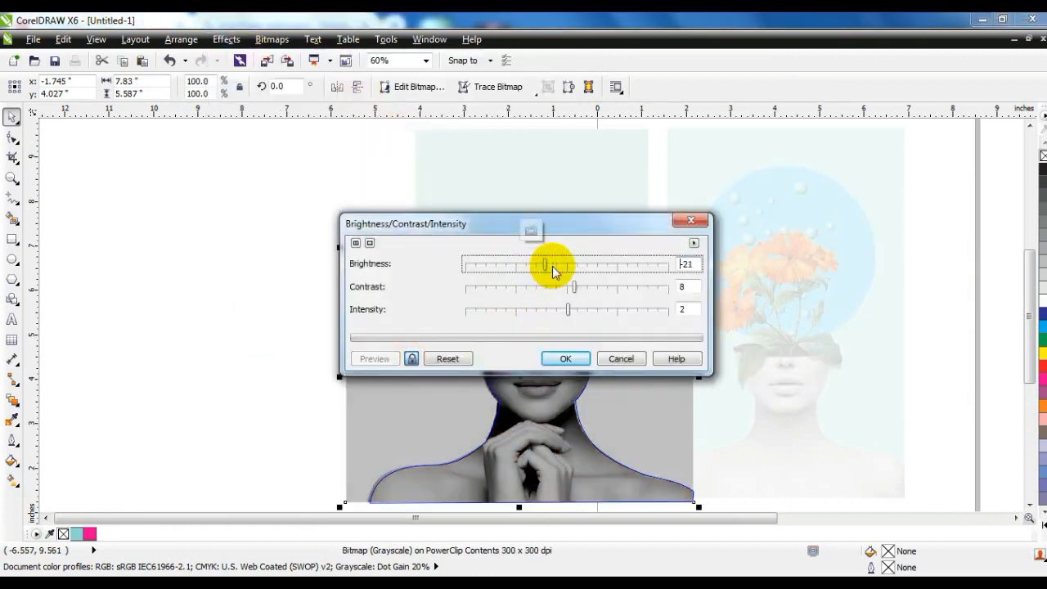
{"action": "left_click", "coordinate": [570, 359]}
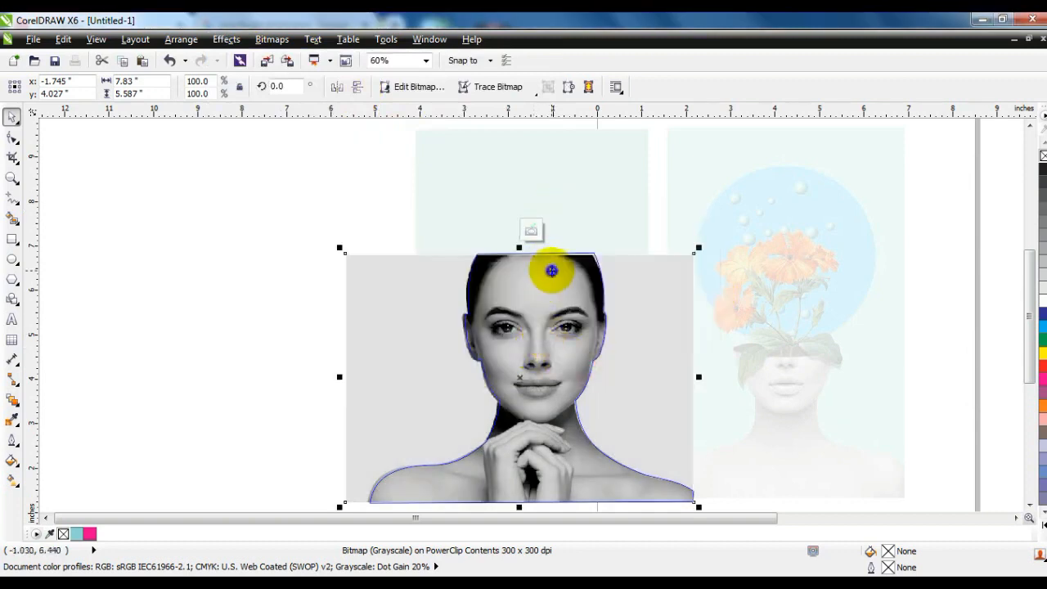
{"action": "right_click", "coordinate": [552, 274]}
{"action": "left_click", "coordinate": [589, 114]}
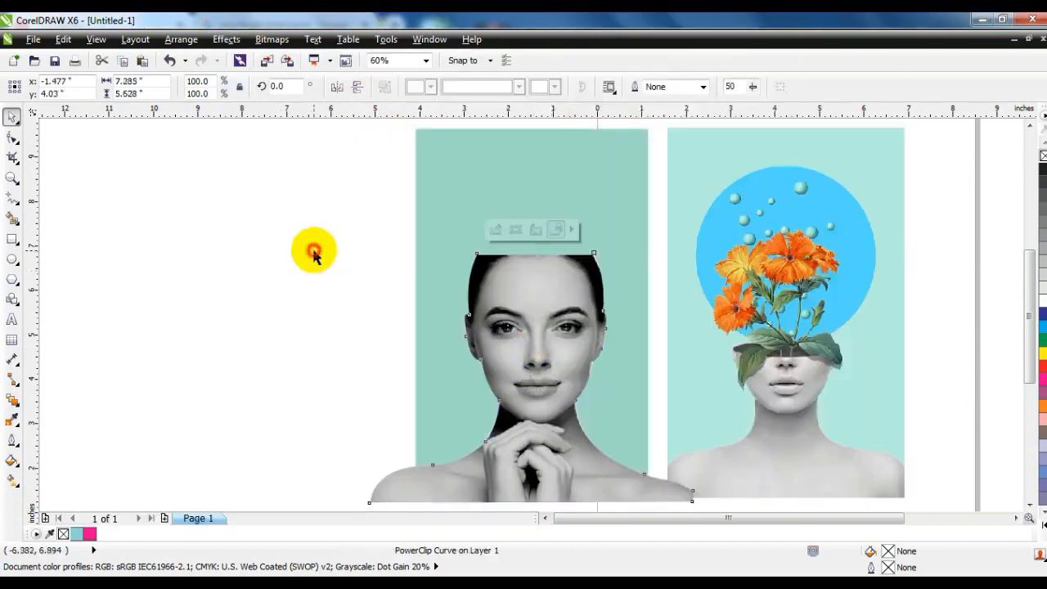
{"action": "left_click", "coordinate": [313, 254]}
Scale the clipped portrait down to about 6.65 by 5.14 in and centre it horizontally on the teal background.
{"action": "left_click", "coordinate": [564, 392]}
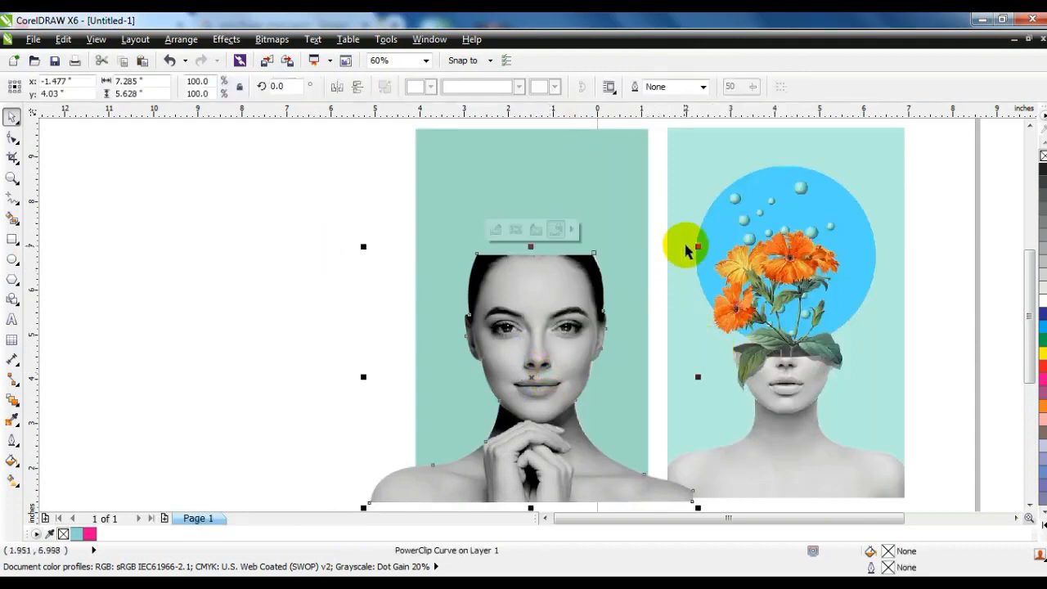
{"action": "left_click_drag", "start_coordinate": [697, 248], "coordinate": [694, 270]}
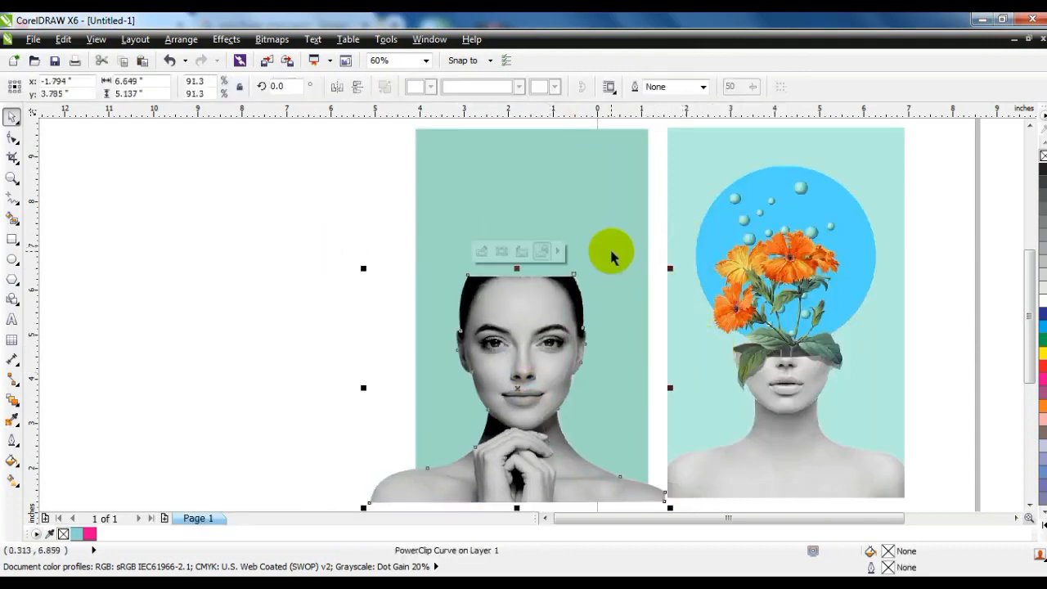
{"action": "left_click", "coordinate": [612, 253], "text": "shift"}
{"action": "key", "text": "c"}
{"action": "left_click", "coordinate": [348, 284]}
Draw a flat ellipse about 3.2 in wide and 1.1 in high across the head and place it over the eyes.
{"action": "left_click", "coordinate": [12, 177]}
{"action": "left_click_drag", "start_coordinate": [329, 223], "coordinate": [1010, 414]}
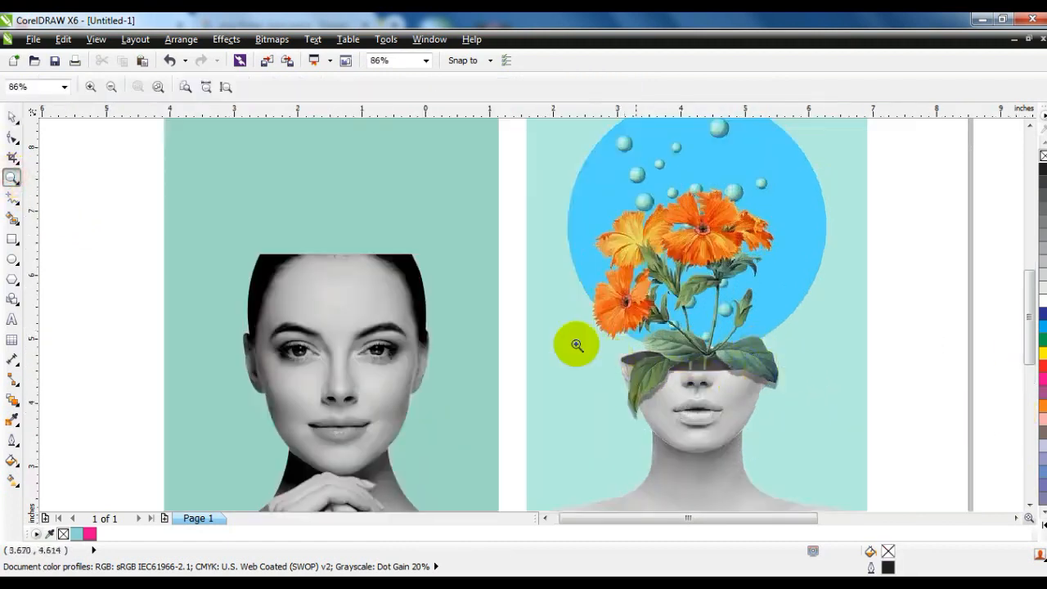
{"action": "left_click", "coordinate": [8, 262]}
{"action": "left_click_drag", "start_coordinate": [239, 240], "coordinate": [446, 304]}
{"action": "left_click", "coordinate": [12, 117]}
{"action": "left_click", "coordinate": [343, 271]}
{"action": "left_click_drag", "start_coordinate": [345, 272], "coordinate": [342, 336]}
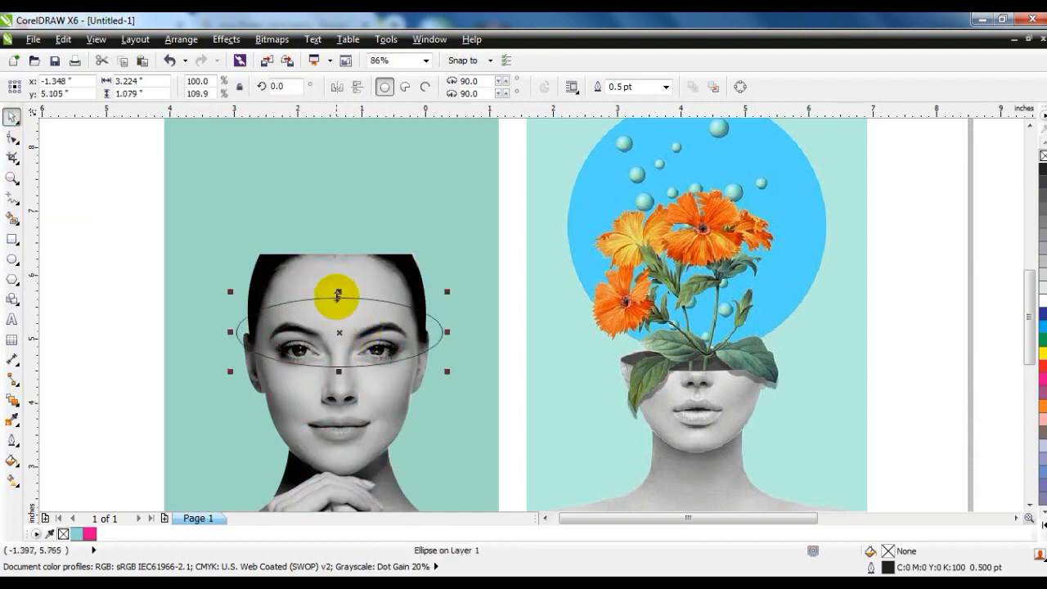
Centre the ellipse horizontally on the portrait and widen it to about 3.27 in.
{"action": "left_click", "coordinate": [360, 400], "text": "shift"}
{"action": "key", "text": "c"}
{"action": "key", "text": "Escape"}
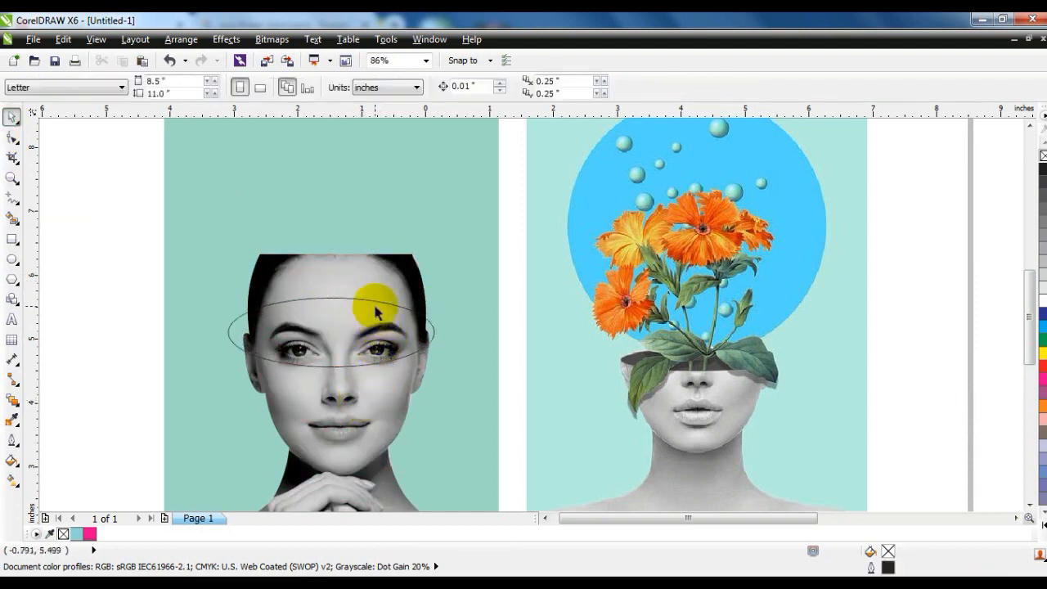
{"action": "left_click", "coordinate": [375, 302]}
{"action": "left_click_drag", "start_coordinate": [443, 332], "coordinate": [442, 332]}
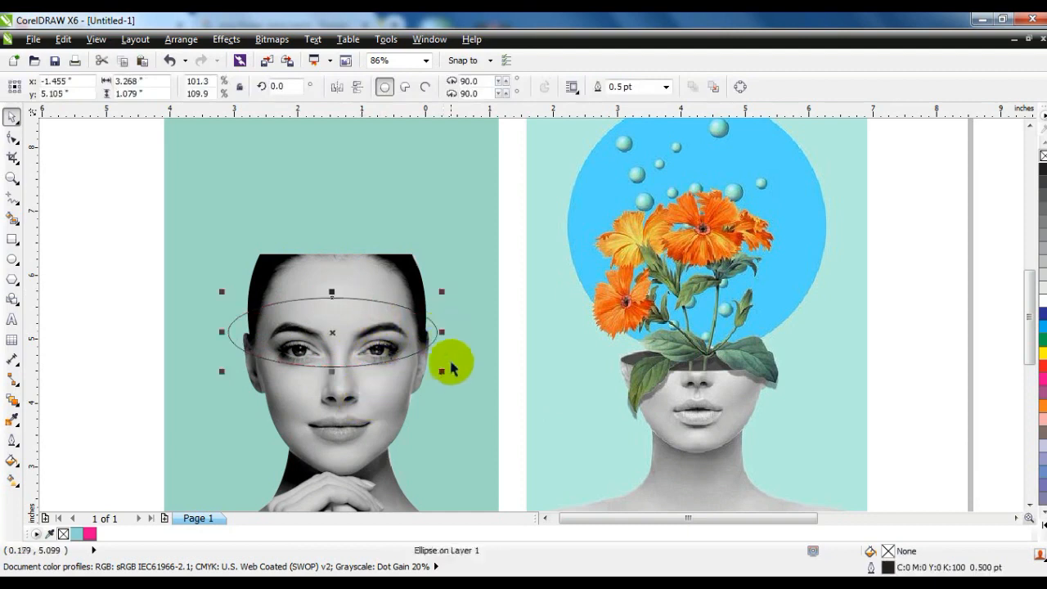
Trim the ellipse's shape out of the portrait.
{"action": "left_click", "coordinate": [388, 278], "text": "shift"}
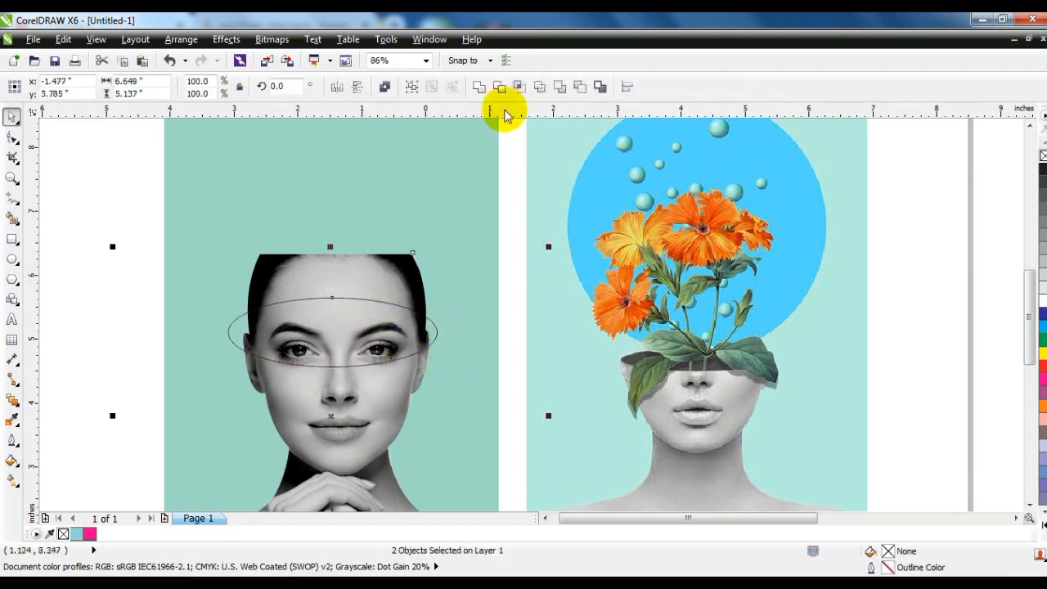
{"action": "left_click", "coordinate": [500, 87]}
{"action": "left_click", "coordinate": [80, 232]}
Break the trimmed portrait apart and delete the forehead and hair piece above the ellipse.
{"action": "left_click", "coordinate": [346, 283]}
{"action": "left_click", "coordinate": [386, 88]}
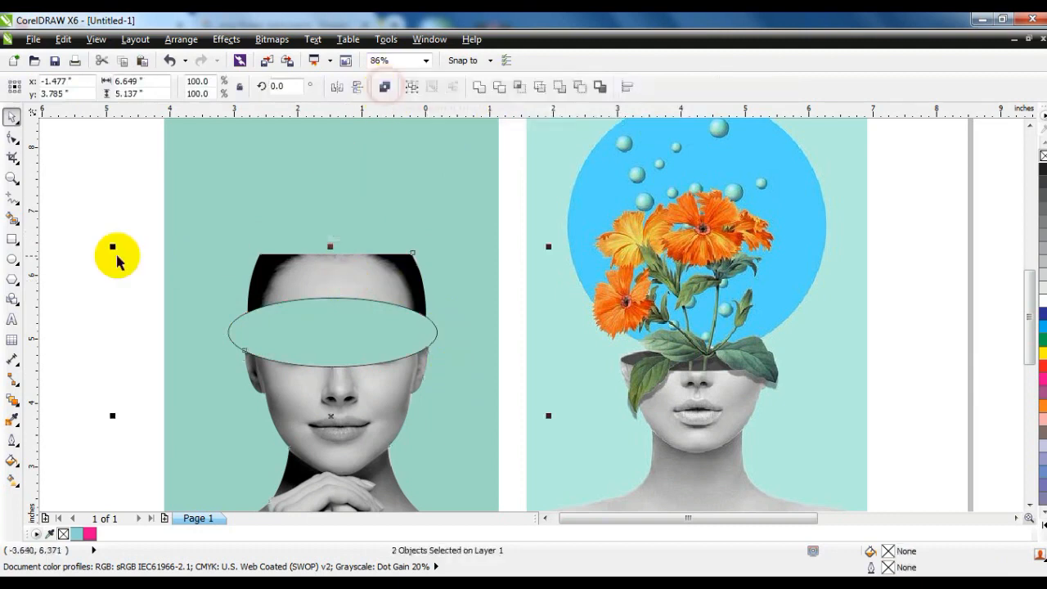
{"action": "left_click", "coordinate": [117, 256]}
{"action": "left_click", "coordinate": [293, 271]}
{"action": "key", "text": "Delete"}
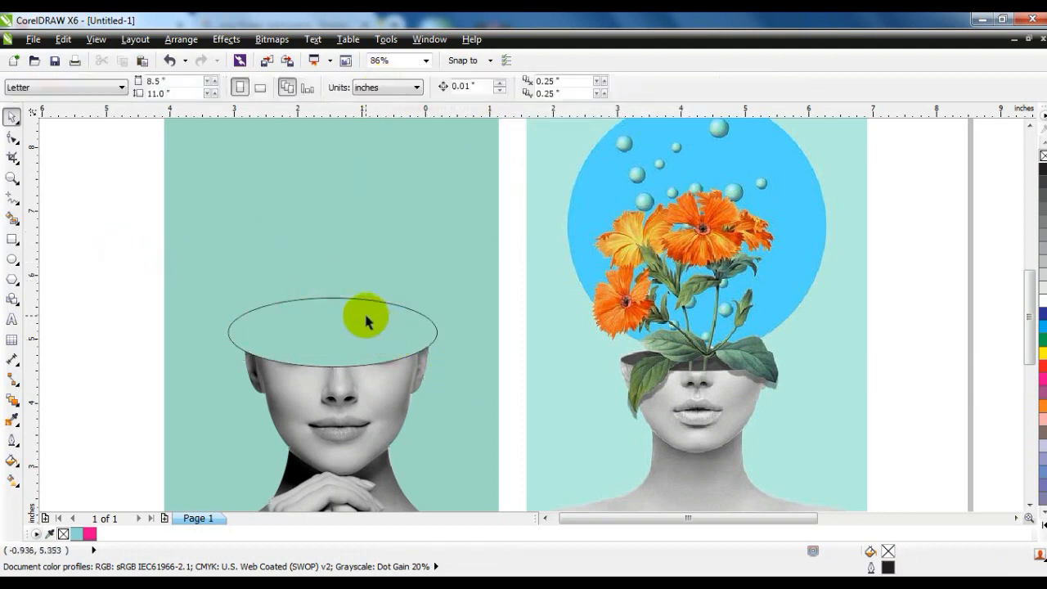
Flatten and narrow the ellipse to about 2.9 by 0.63 in so it forms a rim along the cut head.
{"action": "left_click", "coordinate": [366, 321]}
{"action": "left_click_drag", "start_coordinate": [333, 291], "coordinate": [339, 323]}
{"action": "left_click", "coordinate": [444, 372]}
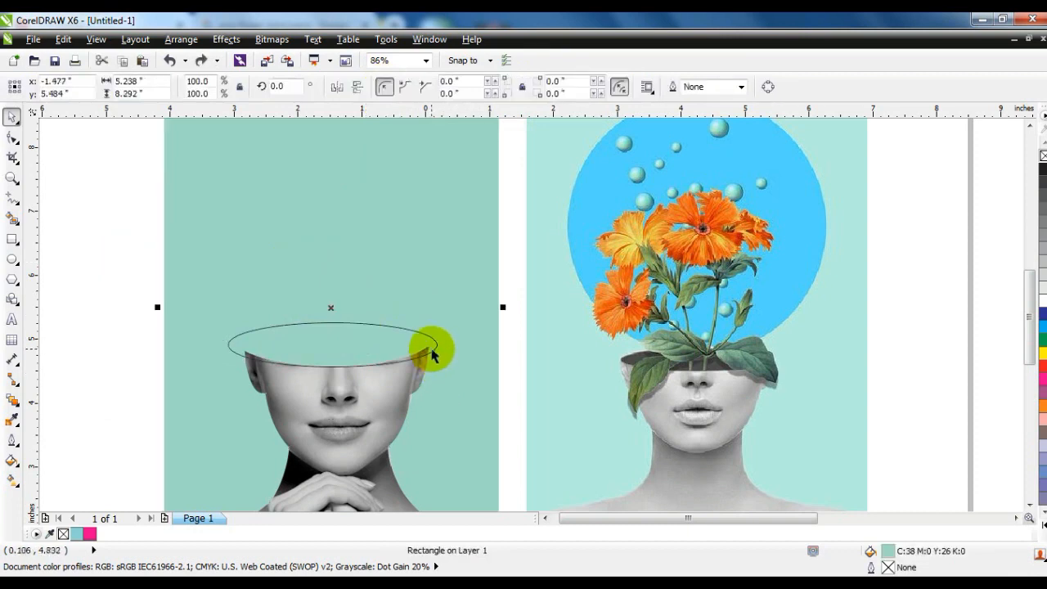
{"action": "left_click", "coordinate": [432, 354]}
{"action": "left_click_drag", "start_coordinate": [441, 374], "coordinate": [432, 369]}
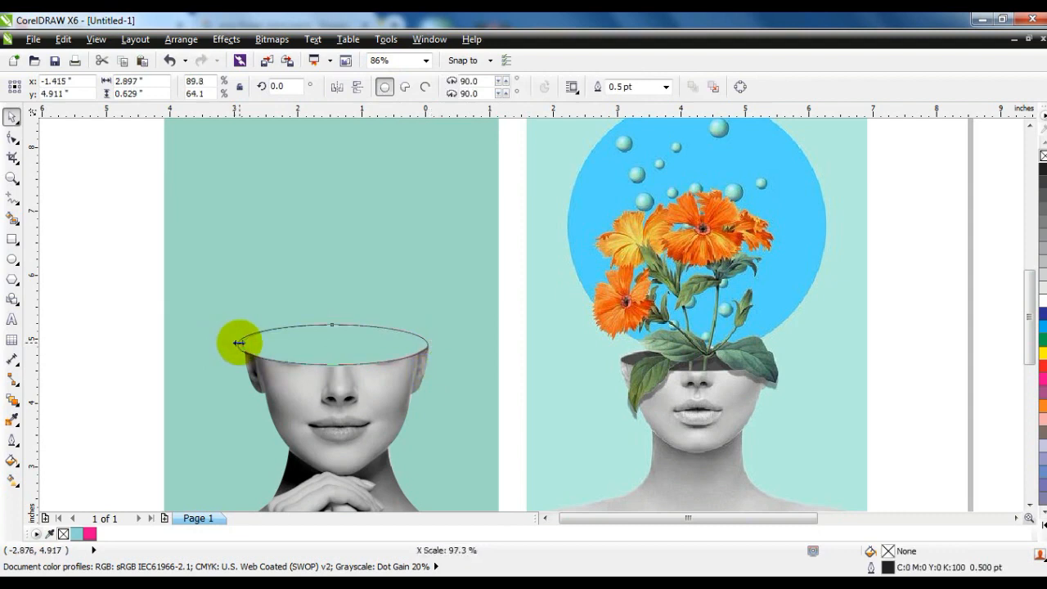
{"action": "left_click_drag", "start_coordinate": [237, 344], "coordinate": [242, 345]}
Reposition the rim ellipse and rotate it 0.2° so its ends meet the cut edge above both ears.
{"action": "left_click", "coordinate": [12, 178]}
{"action": "left_click_drag", "start_coordinate": [201, 301], "coordinate": [443, 407]}
{"action": "left_click", "coordinate": [12, 116]}
{"action": "left_click_drag", "start_coordinate": [144, 269], "coordinate": [147, 269]}
{"action": "left_click_drag", "start_coordinate": [409, 269], "coordinate": [416, 284]}
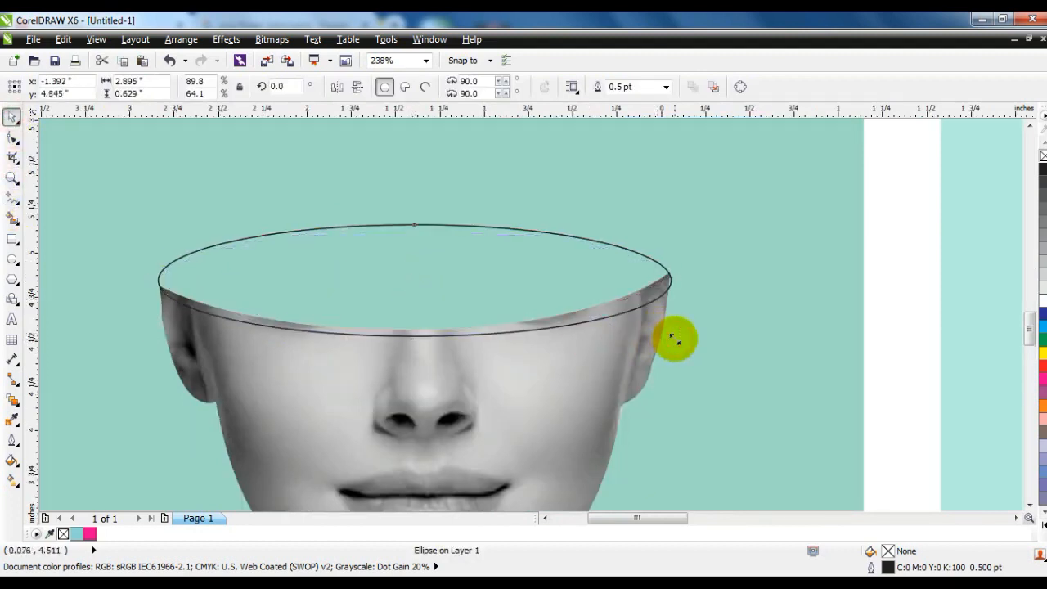
{"action": "mouse_move", "coordinate": [679, 279]}
{"action": "left_mouse_down"}
{"action": "mouse_move", "coordinate": [660, 291]}
{"action": "mouse_move", "coordinate": [676, 277]}
{"action": "mouse_move", "coordinate": [671, 292]}
{"action": "left_mouse_up"}
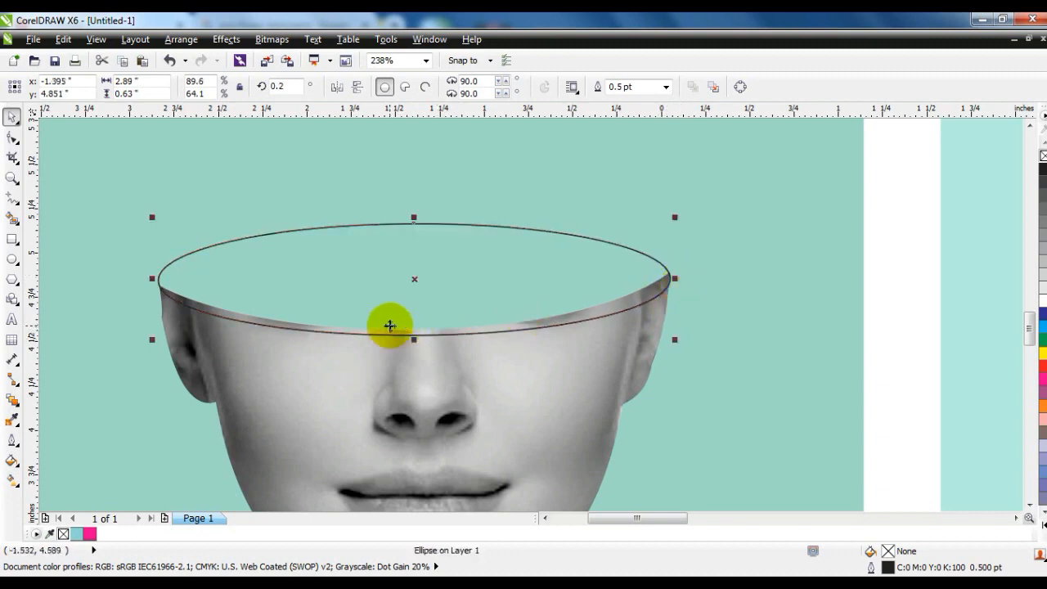
Fill the rim ellipse with 90% black and remove its outline.
{"action": "key", "text": "shift+F2"}
{"action": "scroll", "coordinate": [390, 326], "scroll_direction": "down", "scroll_amount": 6}
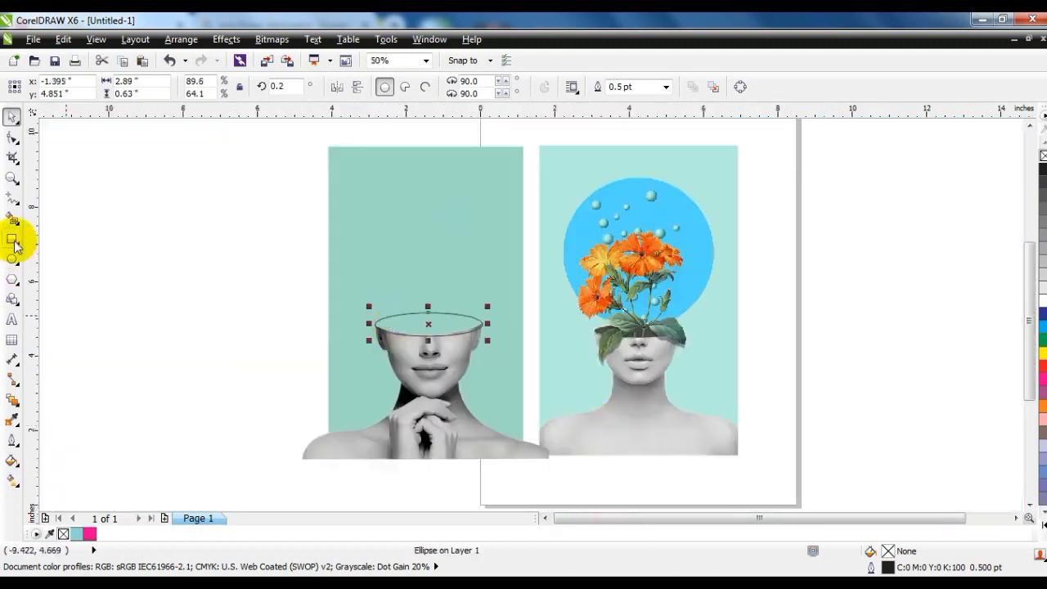
{"action": "left_click", "coordinate": [12, 177]}
{"action": "left_click_drag", "start_coordinate": [312, 254], "coordinate": [791, 423]}
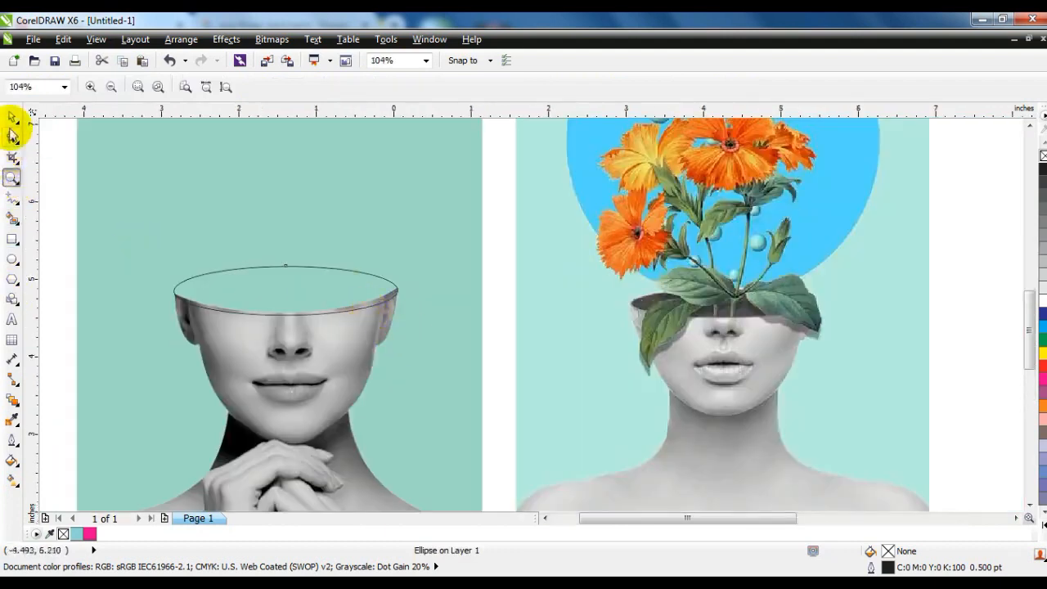
{"action": "left_click", "coordinate": [9, 121]}
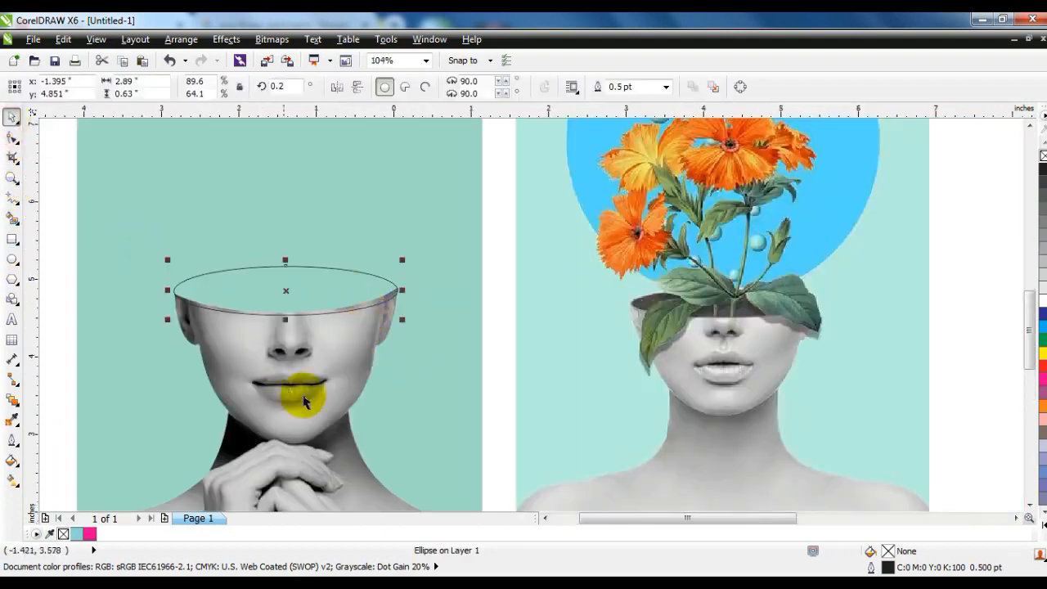
{"action": "left_click", "coordinate": [1044, 189]}
{"action": "right_click", "coordinate": [1043, 155]}
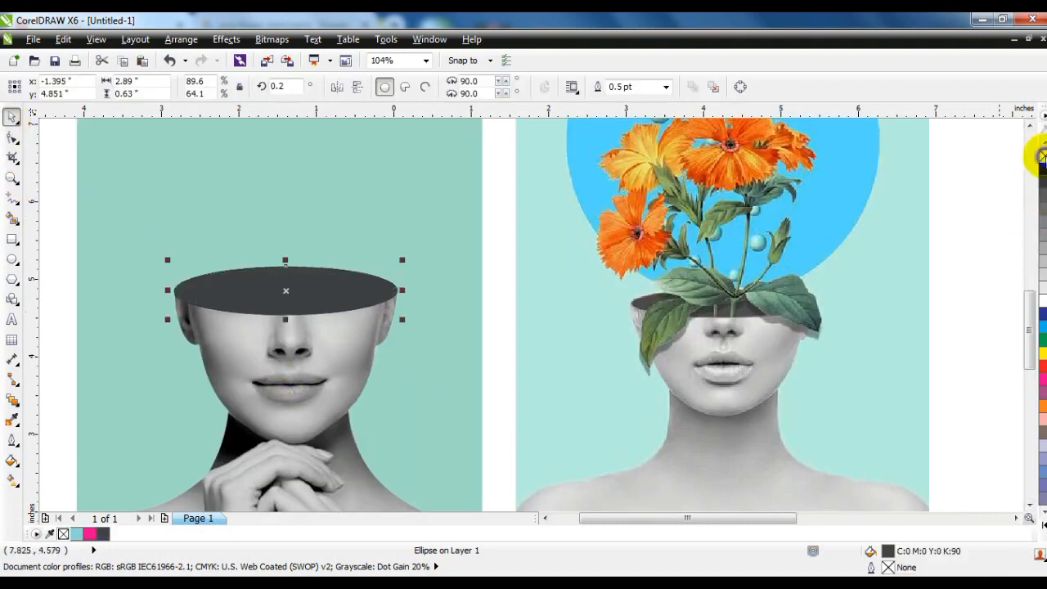
{"action": "left_click", "coordinate": [968, 286]}
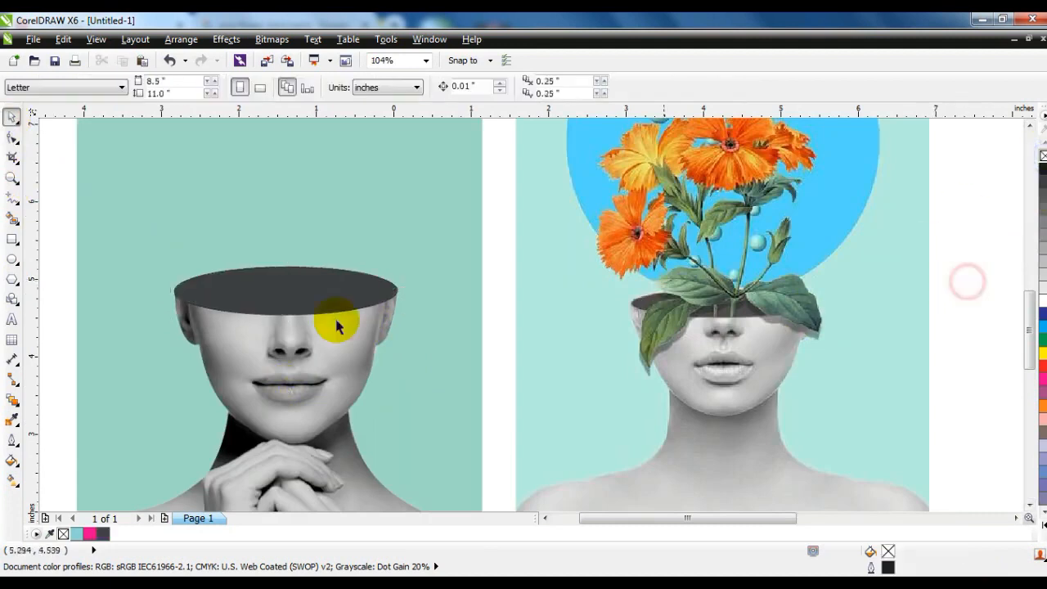
Place a copy of the dark ellipse slightly lower and PowerClip it inside the original rim ellipse.
{"action": "left_click", "coordinate": [304, 286]}
{"action": "left_click_drag", "start_coordinate": [316, 293], "coordinate": [309, 320]}
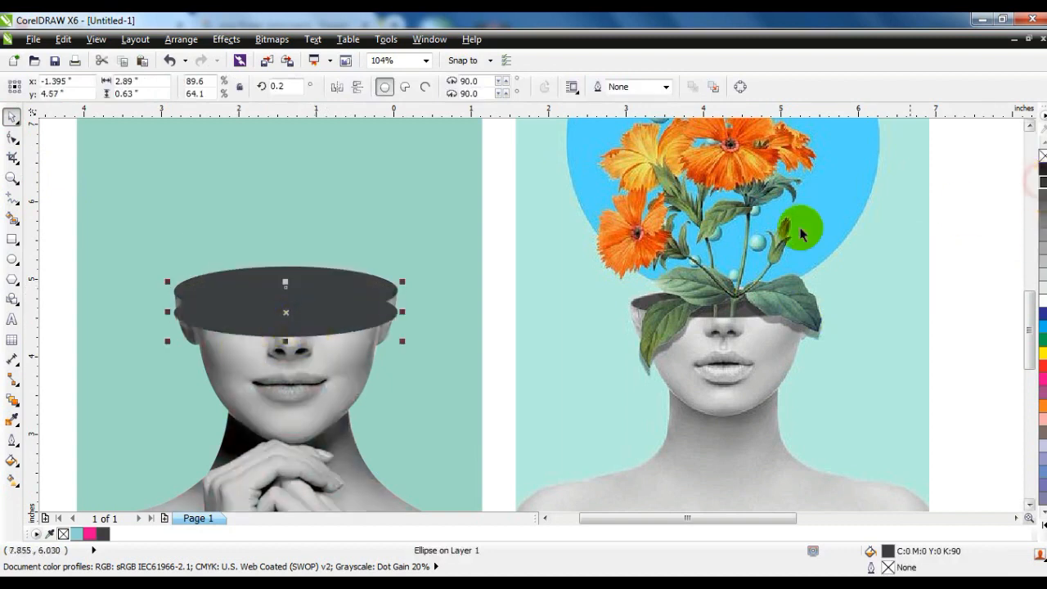
{"action": "left_click_drag", "start_coordinate": [316, 281], "coordinate": [314, 260]}
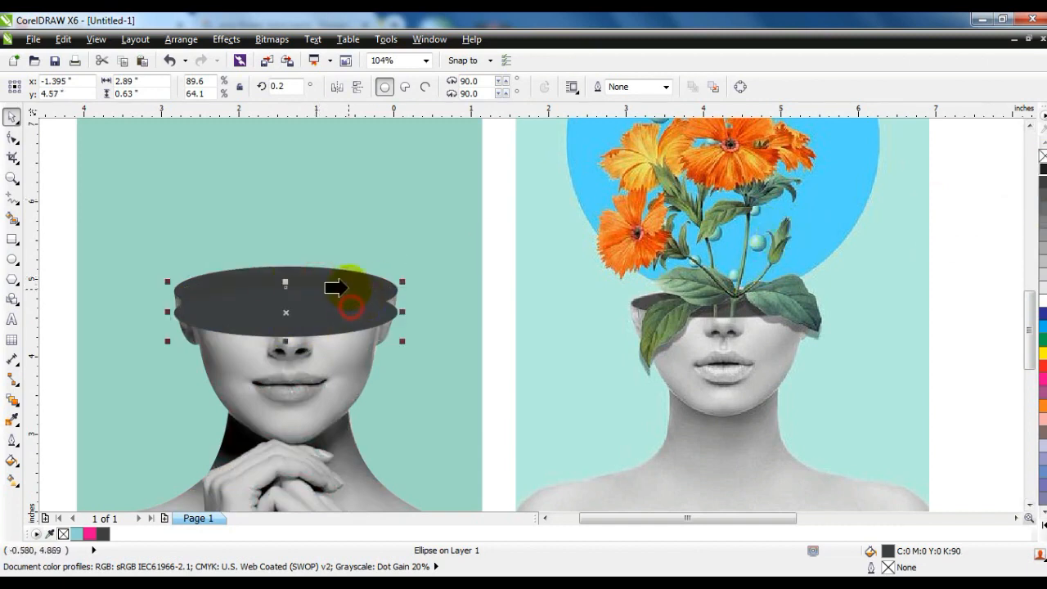
{"action": "left_click", "coordinate": [349, 290]}
{"action": "left_click", "coordinate": [385, 424]}
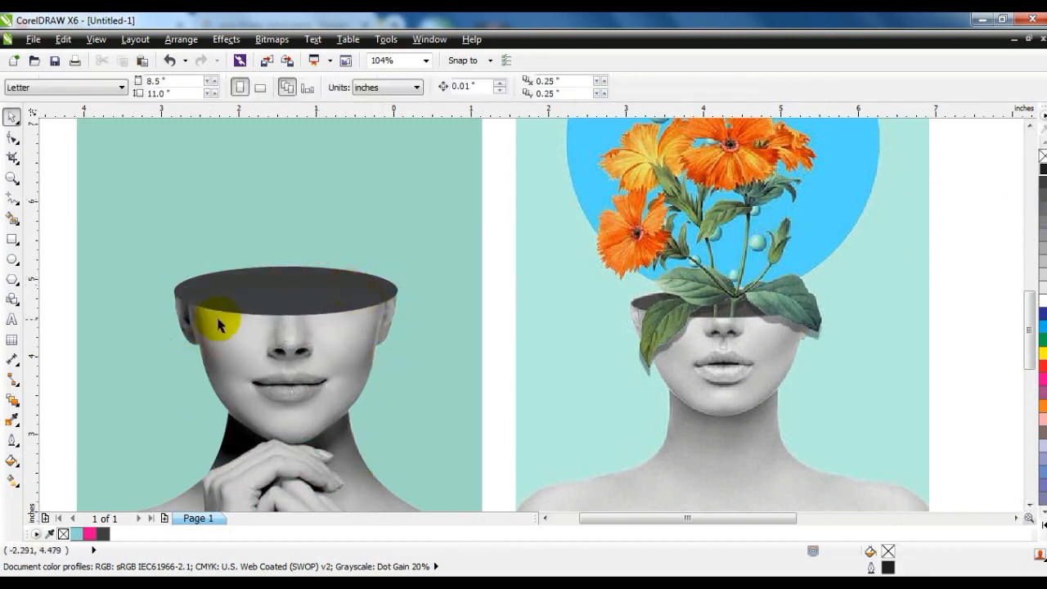
Edit the rim ellipse's PowerClip contents and narrow the inner dark ellipse to about 2.31 in wide.
{"action": "left_click", "coordinate": [259, 292]}
{"action": "left_click", "coordinate": [265, 299], "text": "ctrl"}
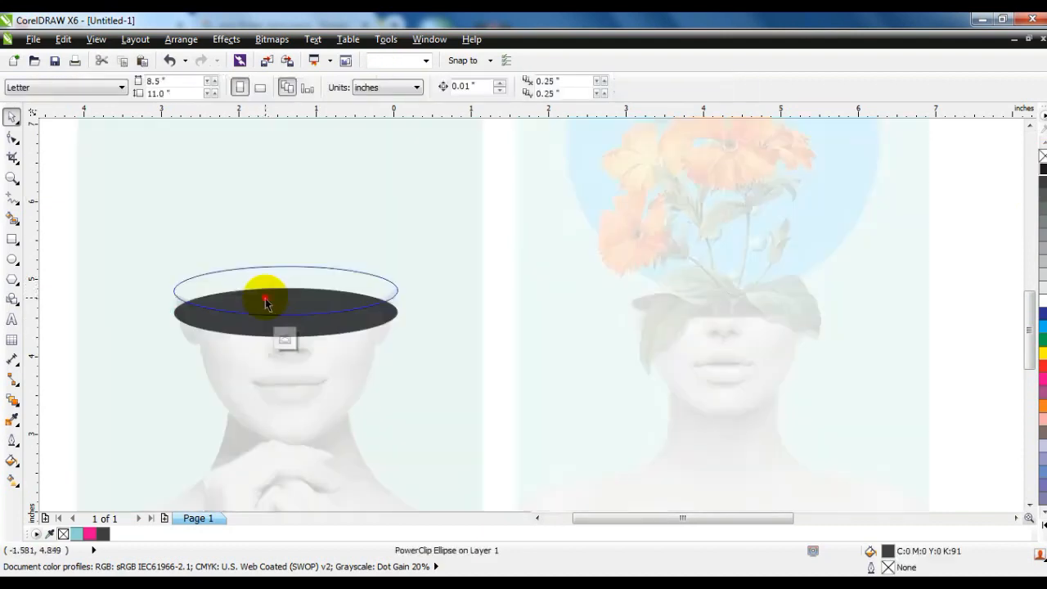
{"action": "left_click_drag", "start_coordinate": [167, 315], "coordinate": [189, 316]}
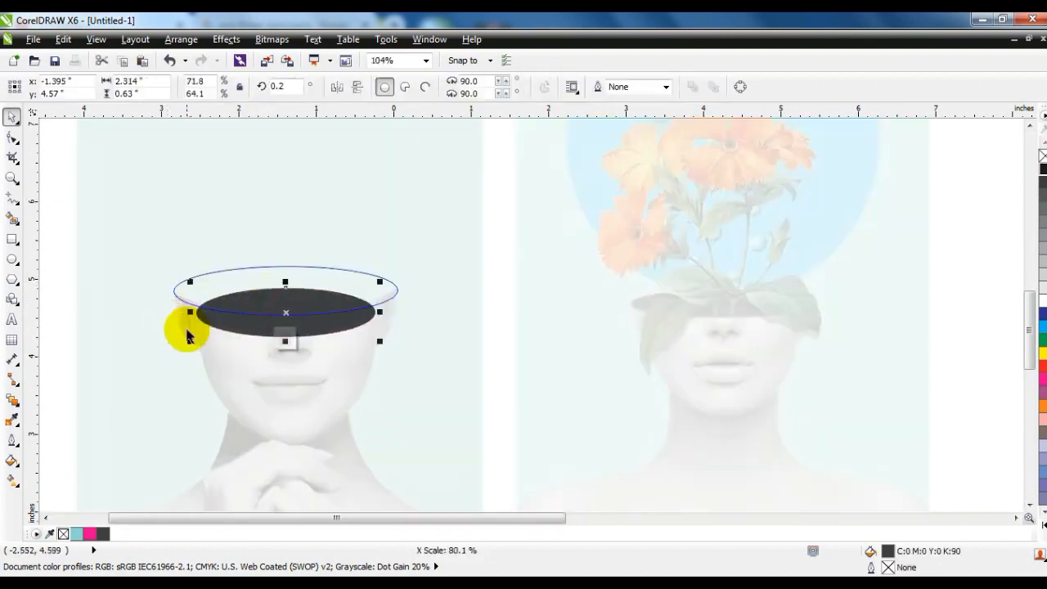
{"action": "left_click", "coordinate": [189, 332], "text": "ctrl"}
{"action": "left_click", "coordinate": [84, 340]}
Try a lighter gray fill on the clipped inner ellipse and undo the last two changes.
{"action": "left_click", "coordinate": [275, 302]}
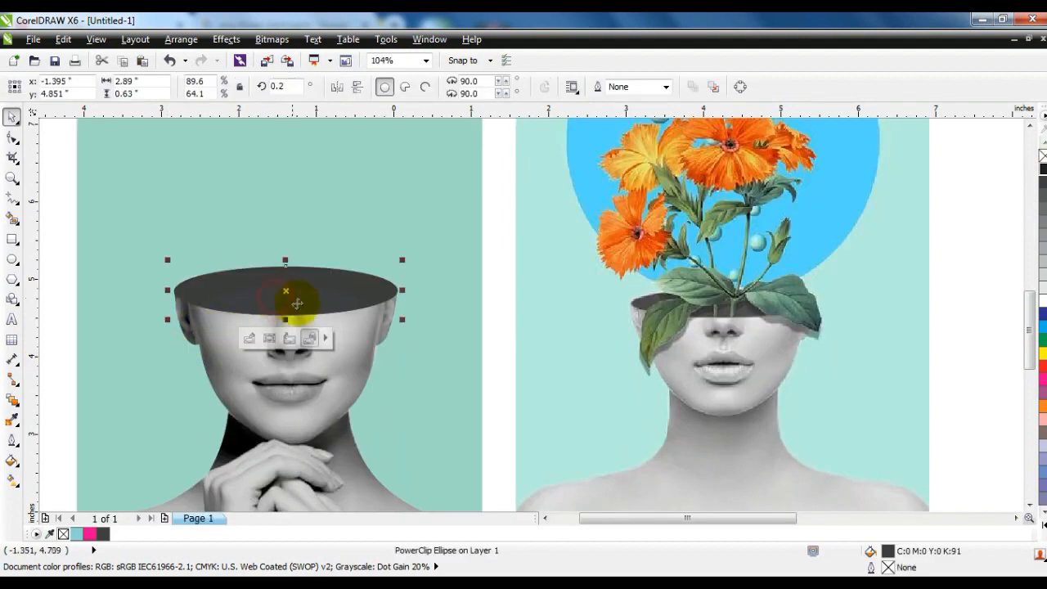
{"action": "left_click", "coordinate": [292, 299], "text": "ctrl"}
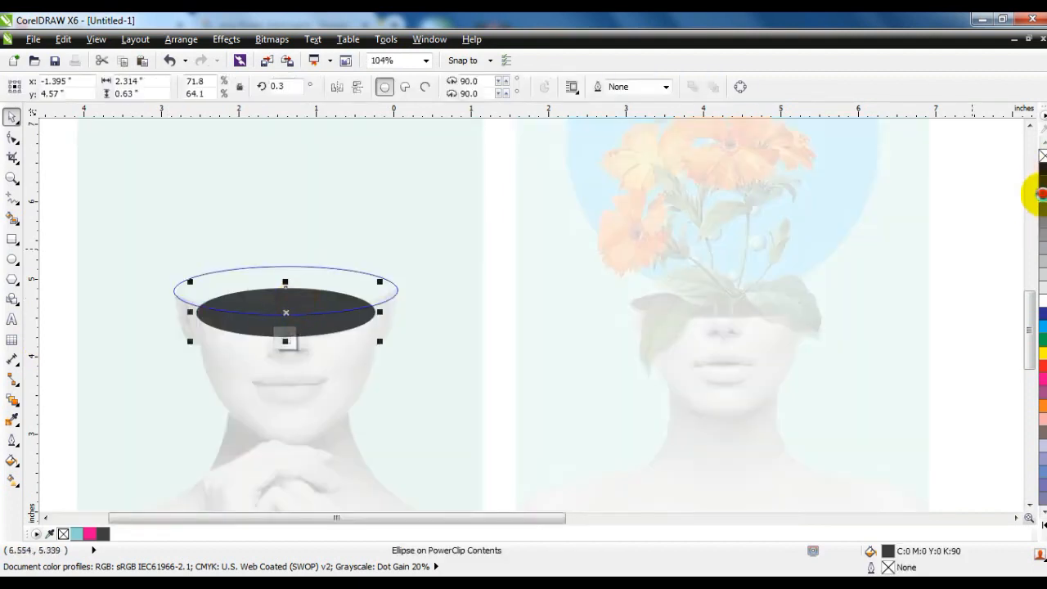
{"action": "left_click", "coordinate": [1043, 194]}
{"action": "left_click", "coordinate": [453, 284], "text": "ctrl"}
{"action": "key", "text": "ctrl+z"}
{"action": "key", "text": "ctrl+z"}
{"action": "left_click", "coordinate": [330, 320], "text": "ctrl"}
{"action": "key", "text": "Escape"}
Move the yellow rose image onto the cut head and bring the face in front of the rose's stem.
{"action": "scroll", "coordinate": [365, 328], "scroll_direction": "down", "scroll_amount": 2}
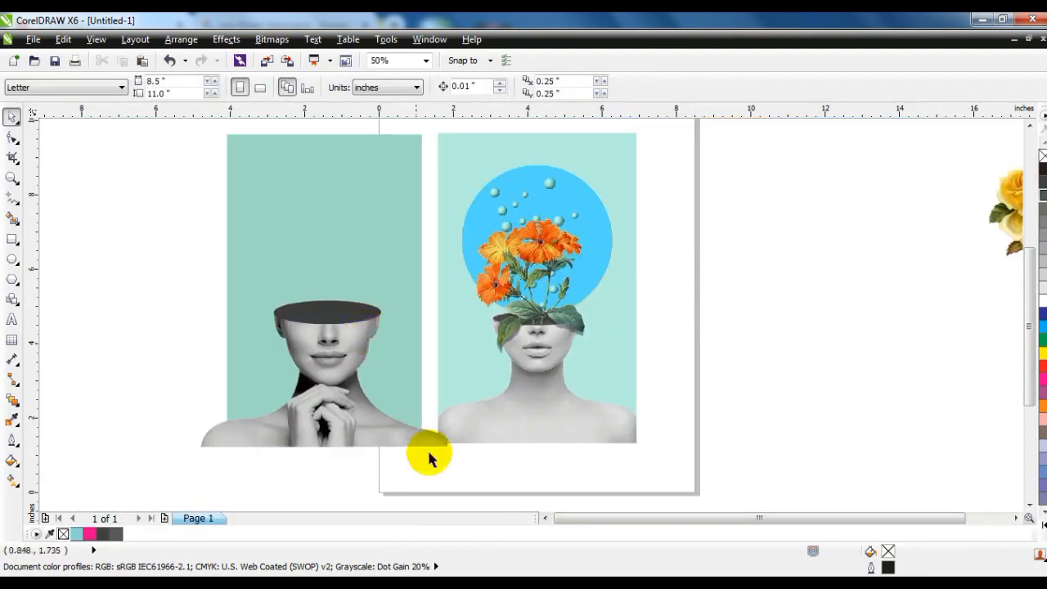
{"action": "left_click", "coordinate": [591, 493]}
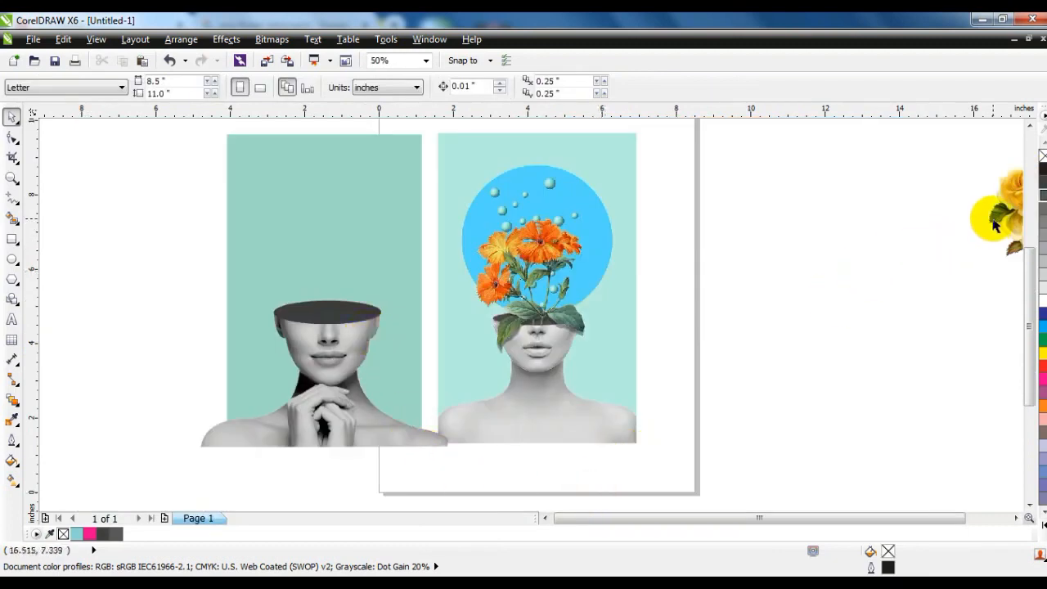
{"action": "left_click_drag", "start_coordinate": [996, 227], "coordinate": [286, 263]}
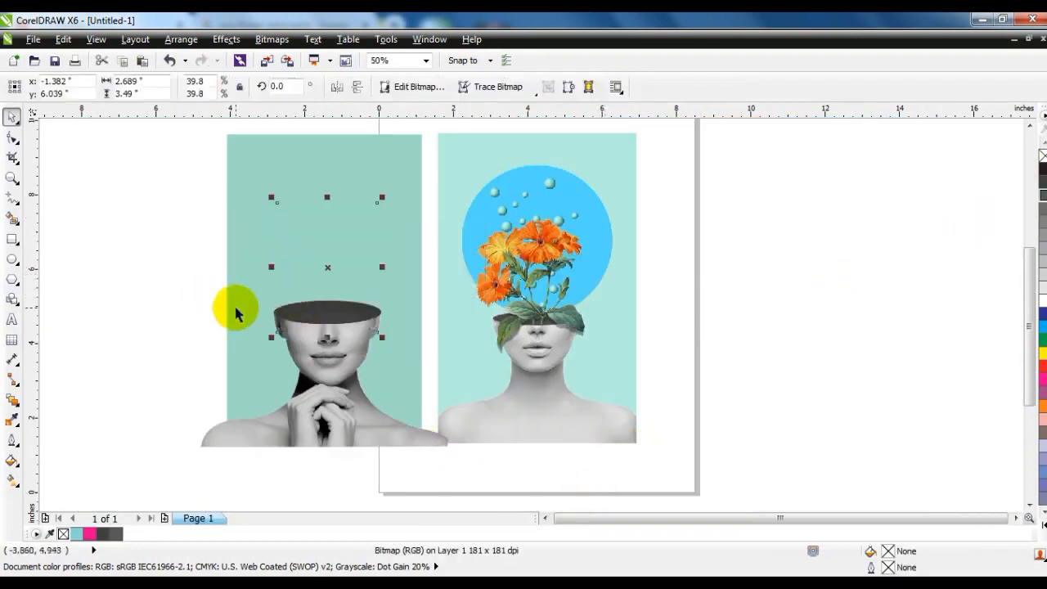
{"action": "left_click", "coordinate": [13, 177]}
{"action": "left_click_drag", "start_coordinate": [222, 194], "coordinate": [594, 404]}
{"action": "left_click", "coordinate": [12, 117]}
{"action": "left_click_drag", "start_coordinate": [380, 256], "coordinate": [380, 260]}
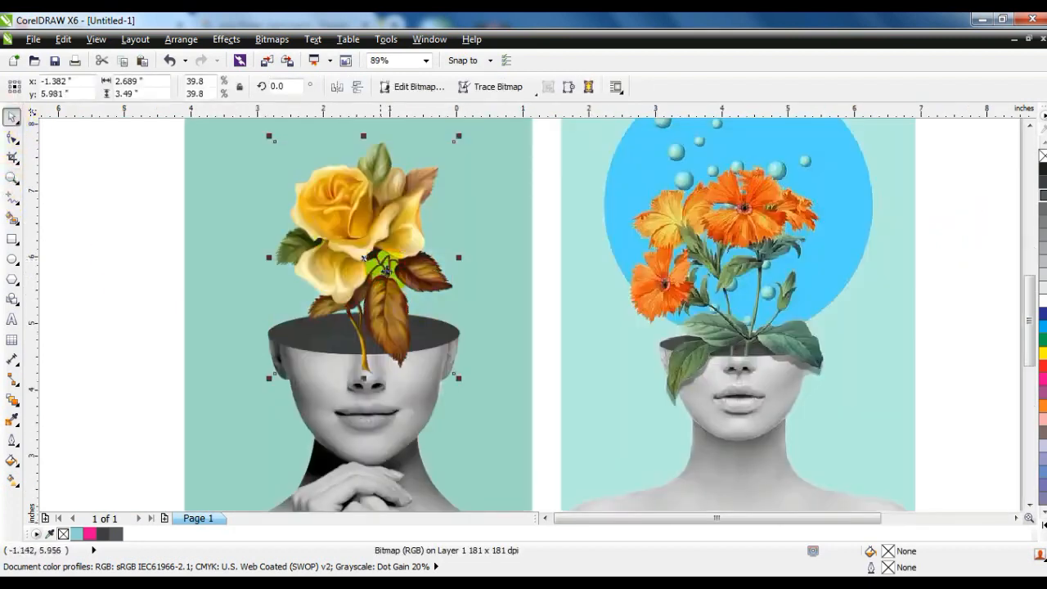
{"action": "left_click", "coordinate": [397, 409]}
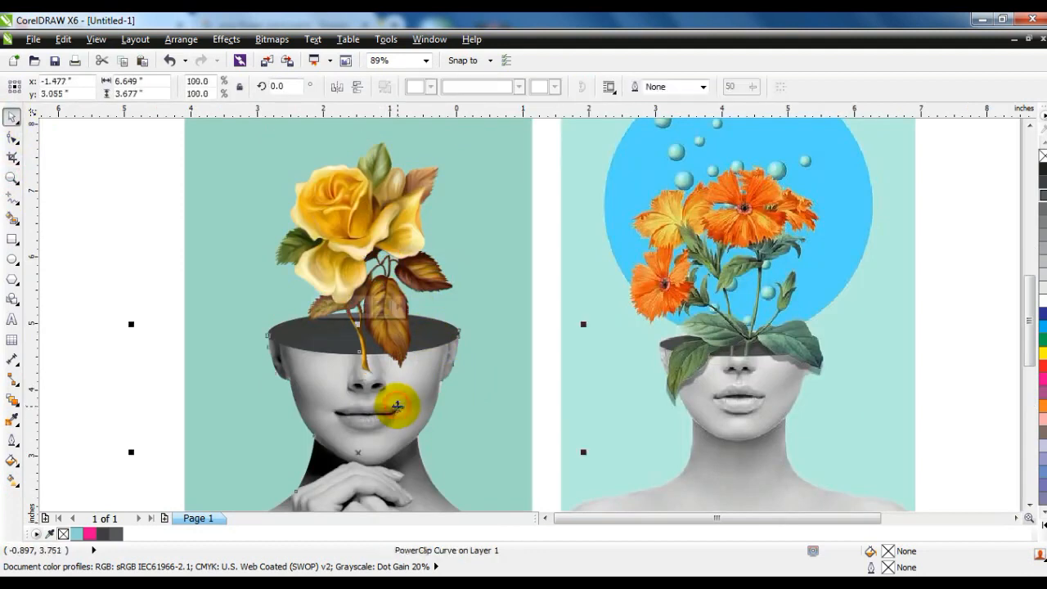
{"action": "key", "text": "Escape"}
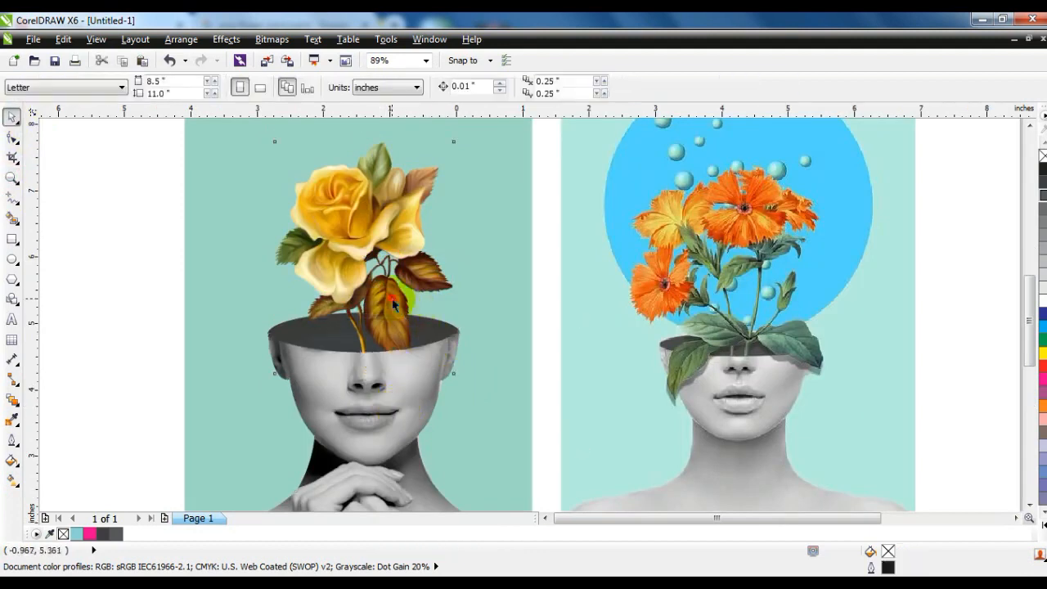
Shrink the rose and place copies of it on both sides of the cut head.
{"action": "left_click", "coordinate": [392, 303]}
{"action": "left_click_drag", "start_coordinate": [458, 138], "coordinate": [439, 163]}
{"action": "left_click_drag", "start_coordinate": [394, 233], "coordinate": [346, 243]}
{"action": "left_click_drag", "start_coordinate": [389, 181], "coordinate": [365, 217]}
{"action": "left_click_drag", "start_coordinate": [305, 283], "coordinate": [378, 277]}
{"action": "right_click", "coordinate": [436, 294]}
{"action": "right_click", "coordinate": [378, 276]}
Resize the middle rose to about 1.73 by 2.88 in and reposition it between the two side roses.
{"action": "left_click_drag", "start_coordinate": [318, 215], "coordinate": [287, 175]}
{"action": "left_click_drag", "start_coordinate": [360, 268], "coordinate": [364, 267]}
{"action": "left_click_drag", "start_coordinate": [436, 172], "coordinate": [436, 171]}
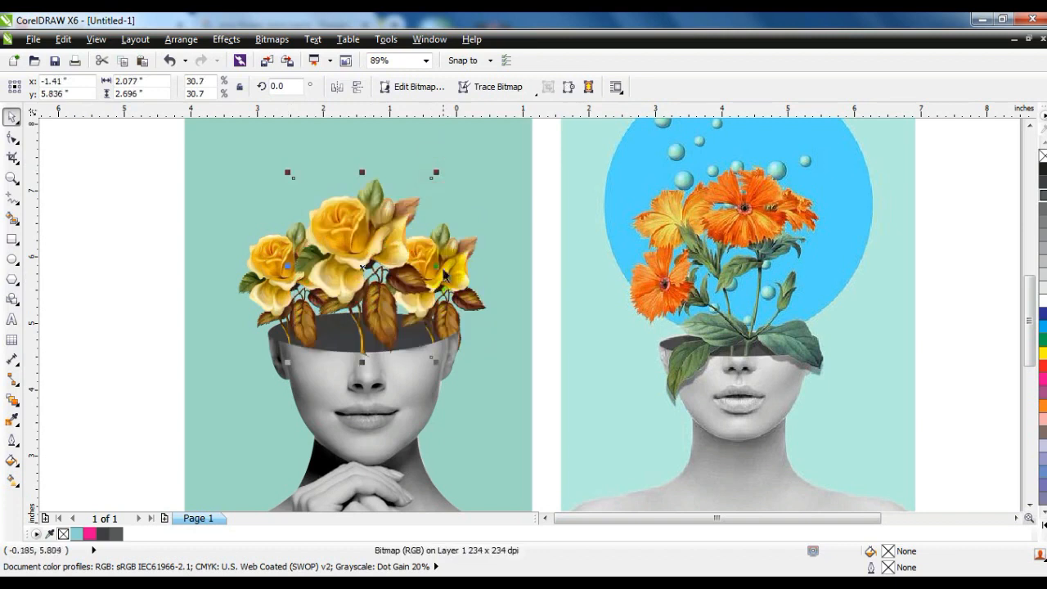
{"action": "left_click_drag", "start_coordinate": [438, 268], "coordinate": [427, 267]}
{"action": "left_click_drag", "start_coordinate": [362, 172], "coordinate": [363, 160]}
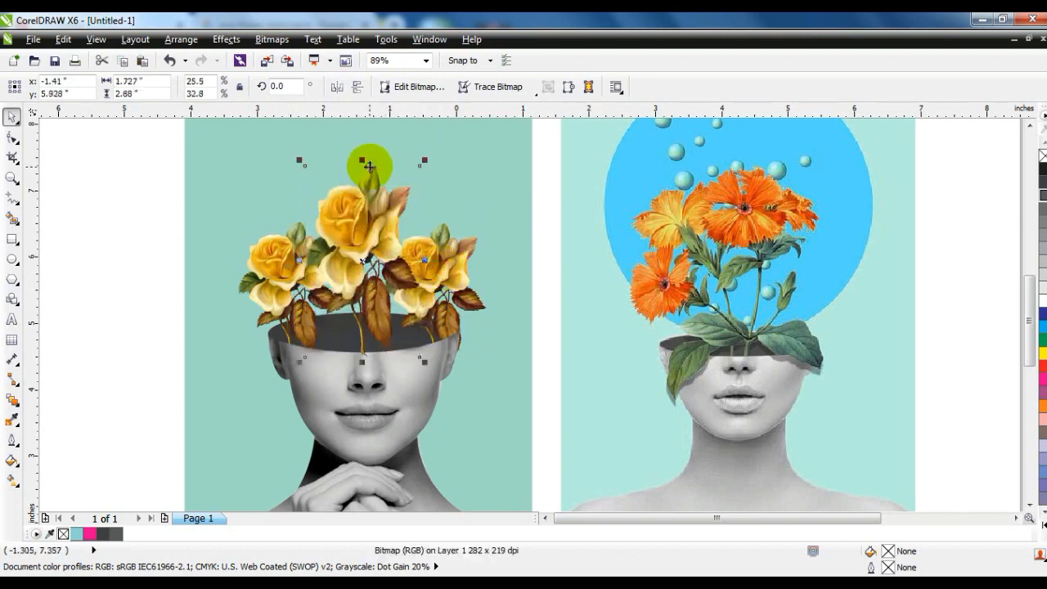
{"action": "left_click_drag", "start_coordinate": [363, 234], "coordinate": [361, 243]}
{"action": "left_click", "coordinate": [103, 269]}
Draw a circle about 4.44 in across around the roses and the top of the head.
{"action": "scroll", "coordinate": [227, 272], "scroll_direction": "down", "scroll_amount": 2}
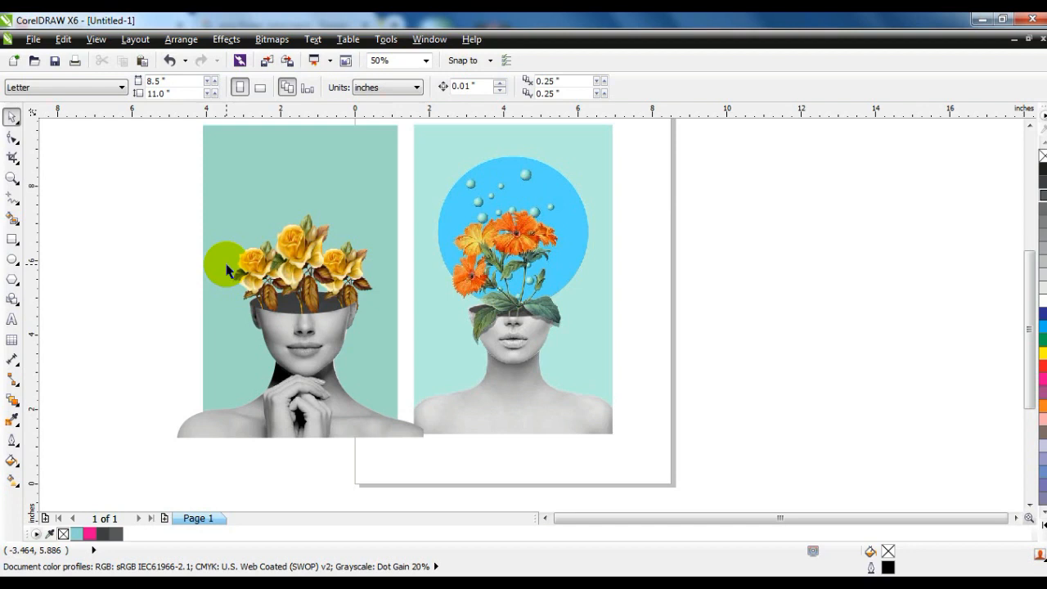
{"action": "left_click", "coordinate": [12, 260]}
{"action": "left_click_drag", "start_coordinate": [222, 158], "coordinate": [389, 325]}
{"action": "left_click", "coordinate": [12, 119]}
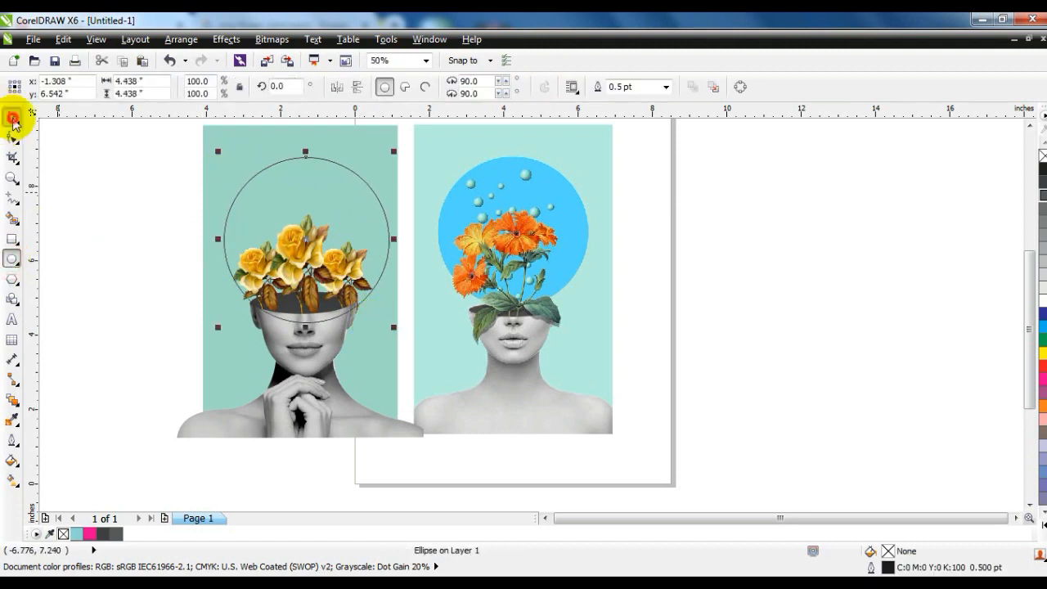
Fill the circle with 100% cyan and order it behind the portrait and roses but above the teal background.
{"action": "left_click", "coordinate": [1039, 326]}
{"action": "key", "text": "shift+Page_Down"}
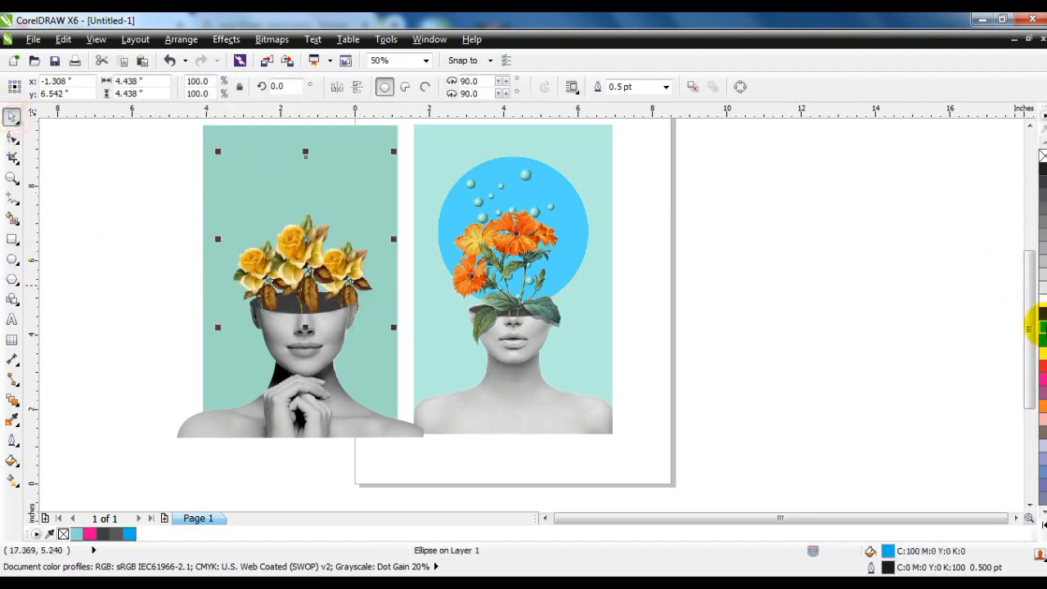
{"action": "key", "text": "Page_Down"}
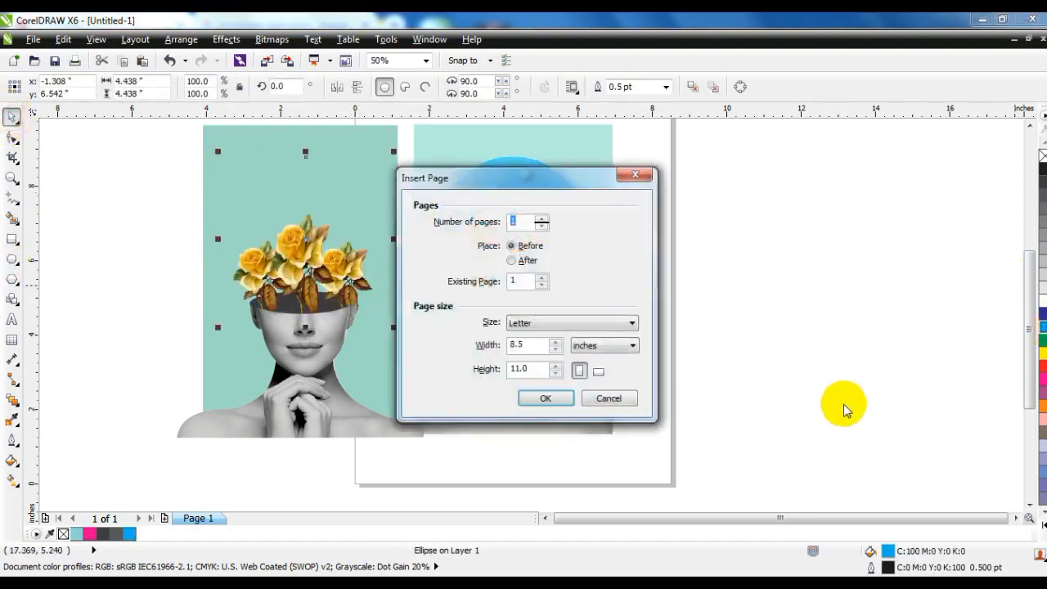
{"action": "left_click", "coordinate": [619, 399]}
{"action": "key", "text": "Page_Up"}
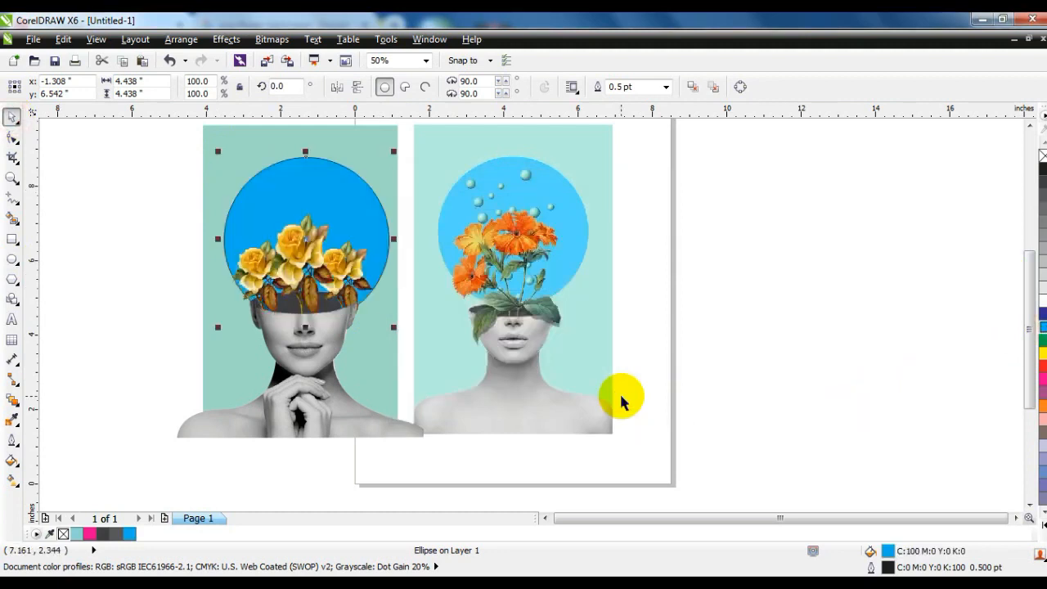
Lighten the circle's fill to 56% cyan and remove its outline.
{"action": "left_click", "coordinate": [1044, 301], "text": "ctrl"}
{"action": "left_click", "coordinate": [1044, 301], "text": "ctrl"}
{"action": "left_click", "coordinate": [1043, 301], "text": "ctrl"}
{"action": "left_click", "coordinate": [1043, 300], "text": "ctrl"}
{"action": "left_click", "coordinate": [1044, 300], "text": "ctrl"}
{"action": "left_click", "coordinate": [1044, 325], "text": "ctrl"}
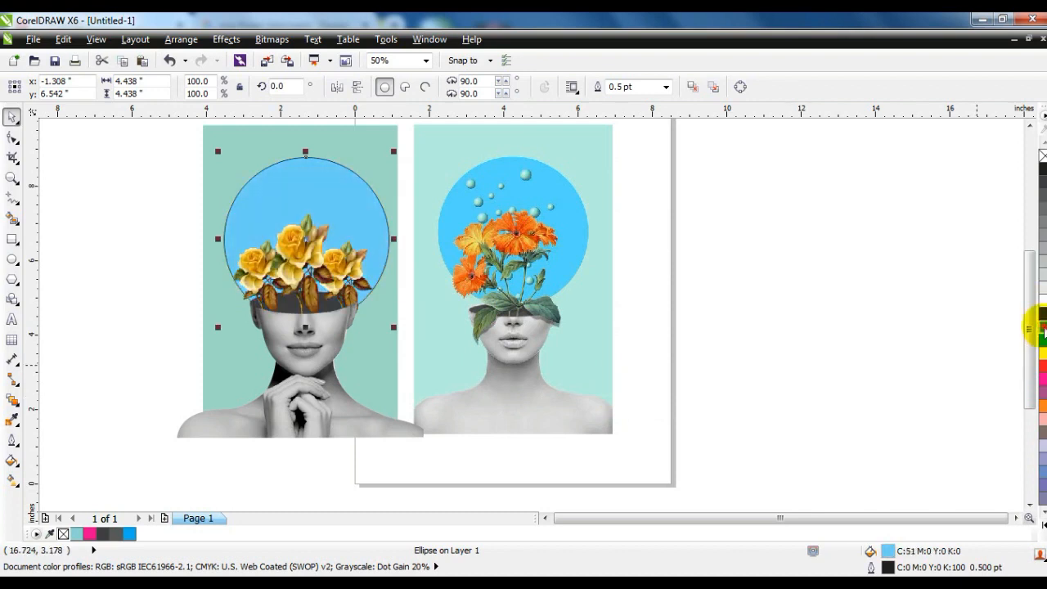
{"action": "right_click", "coordinate": [1043, 156]}
Center the blue circle horizontally on the teal background and scale it down to about 4.23 in across.
{"action": "left_click", "coordinate": [385, 155], "text": "shift"}
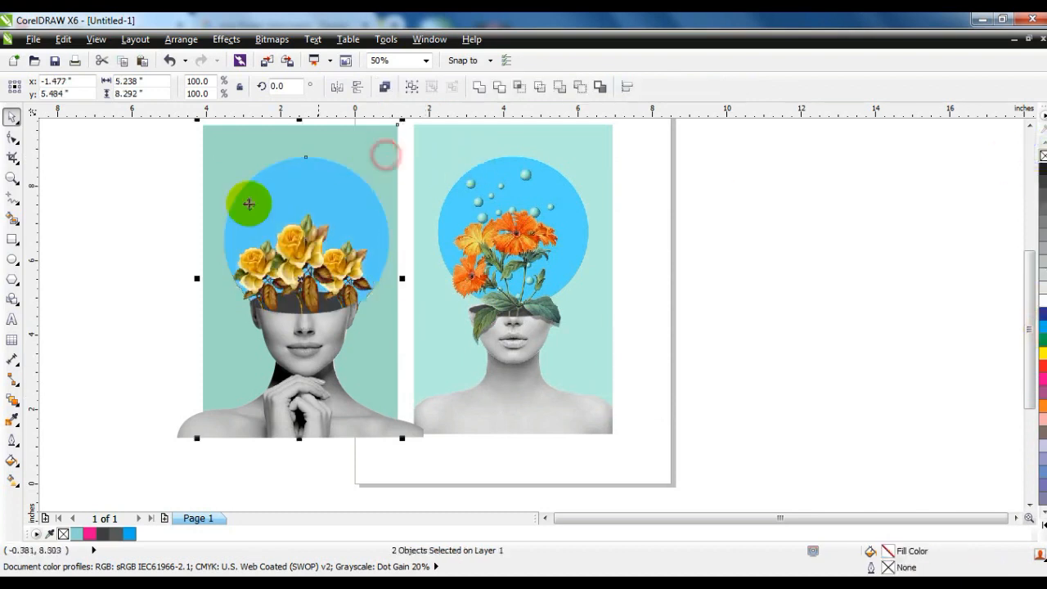
{"action": "key", "text": "c"}
{"action": "left_click", "coordinate": [141, 220]}
{"action": "left_click", "coordinate": [294, 205]}
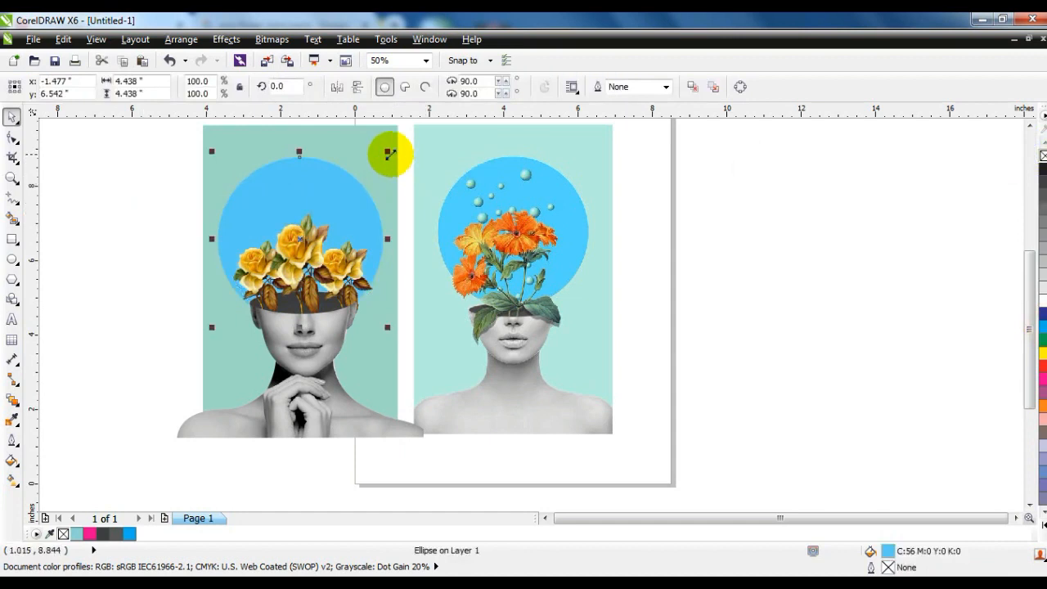
{"action": "left_click_drag", "start_coordinate": [389, 153], "coordinate": [383, 158]}
{"action": "left_click", "coordinate": [94, 269]}
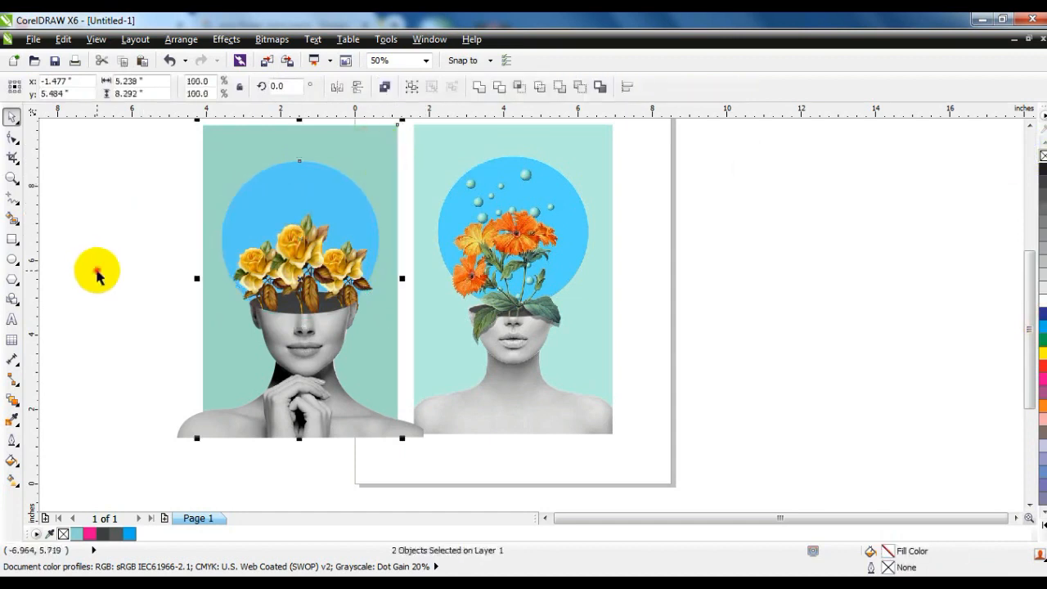
{"action": "left_click", "coordinate": [84, 223]}
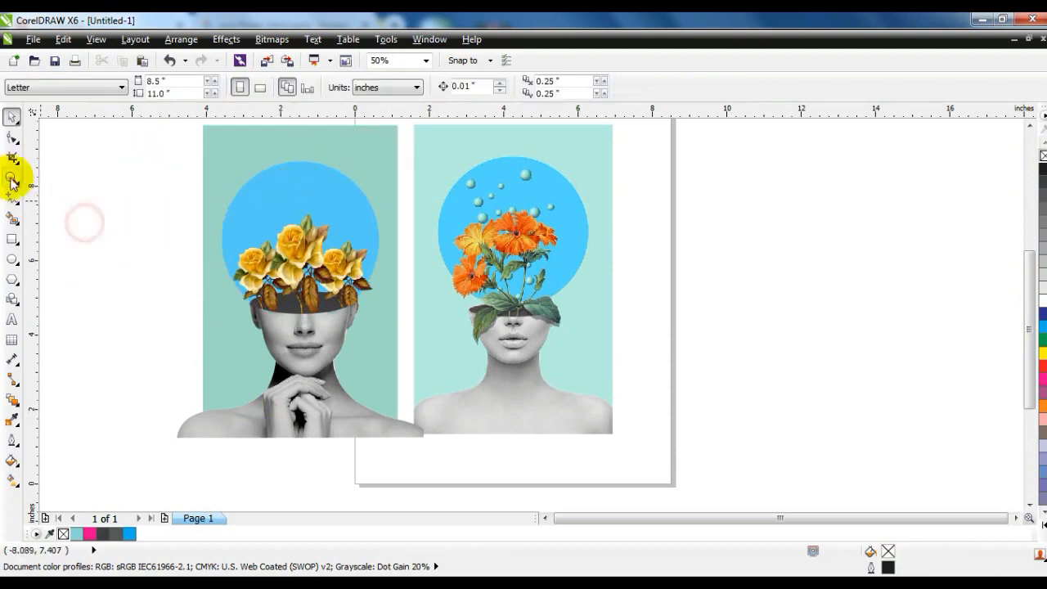
Draw a small circle about 0.79 in across inside the blue circle, above the middle rose.
{"action": "left_click", "coordinate": [12, 177]}
{"action": "left_click", "coordinate": [501, 170]}
{"action": "right_click", "coordinate": [433, 276]}
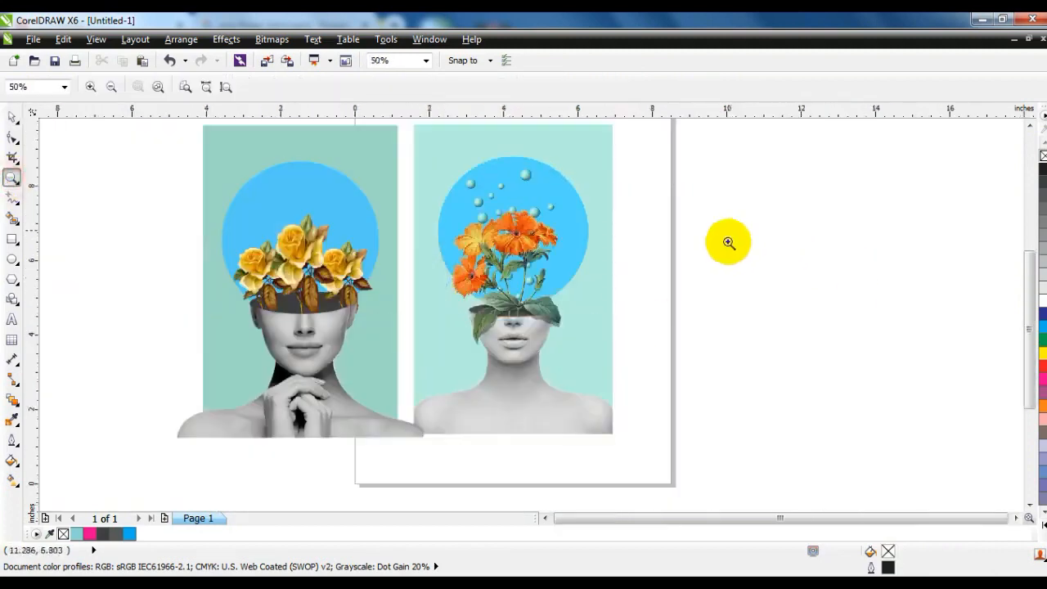
{"action": "left_click_drag", "start_coordinate": [707, 176], "coordinate": [821, 270]}
{"action": "left_click_drag", "start_coordinate": [182, 140], "coordinate": [620, 323]}
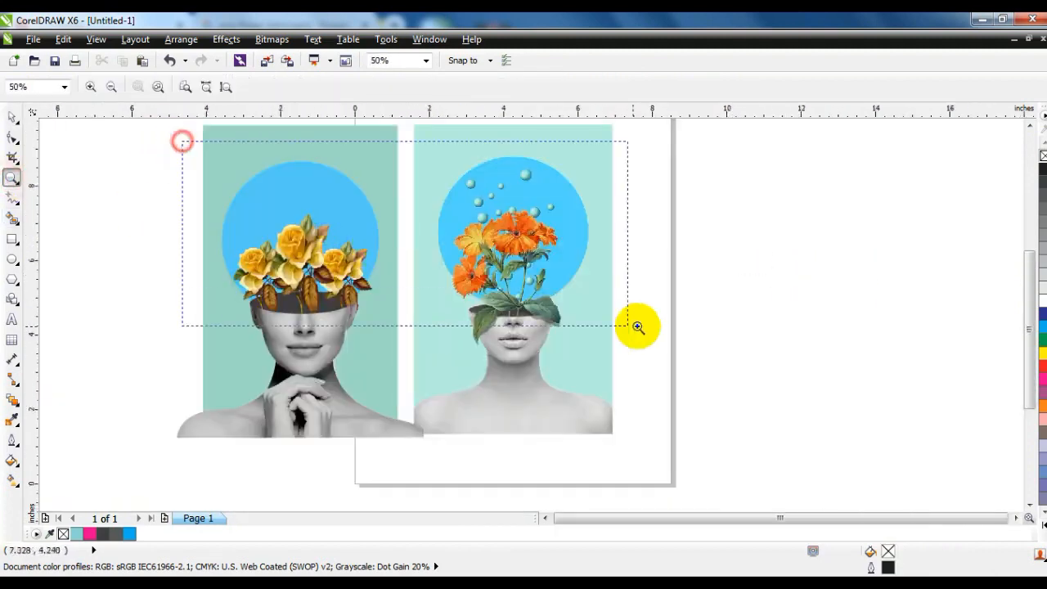
{"action": "left_click", "coordinate": [12, 259]}
{"action": "left_click_drag", "start_coordinate": [270, 196], "coordinate": [343, 269]}
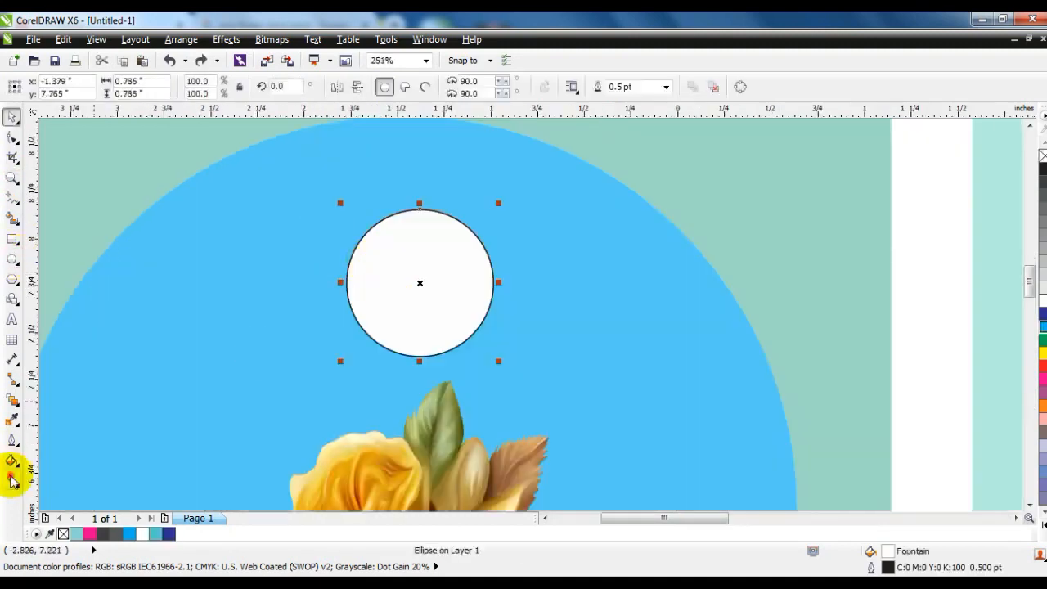
Apply an interactive fountain fill to the small circle and set its type to Radial.
{"action": "left_click", "coordinate": [12, 481]}
{"action": "mouse_move", "coordinate": [435, 233]}
{"action": "left_mouse_down"}
{"action": "mouse_move", "coordinate": [442, 352]}
{"action": "mouse_move", "coordinate": [432, 360]}
{"action": "mouse_move", "coordinate": [420, 232]}
{"action": "left_mouse_up"}
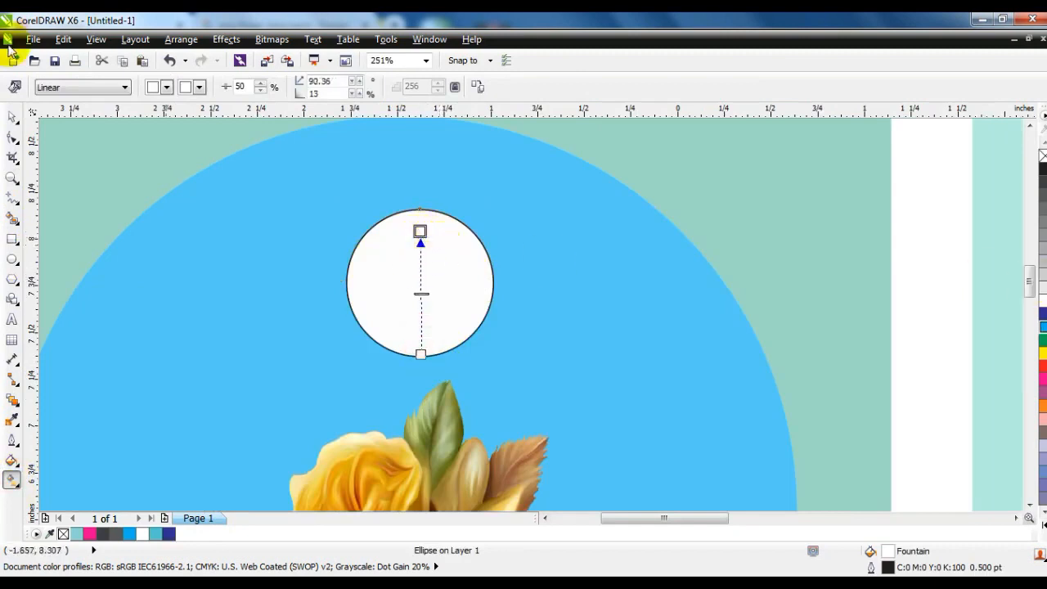
{"action": "left_click", "coordinate": [78, 87]}
{"action": "left_click", "coordinate": [66, 131]}
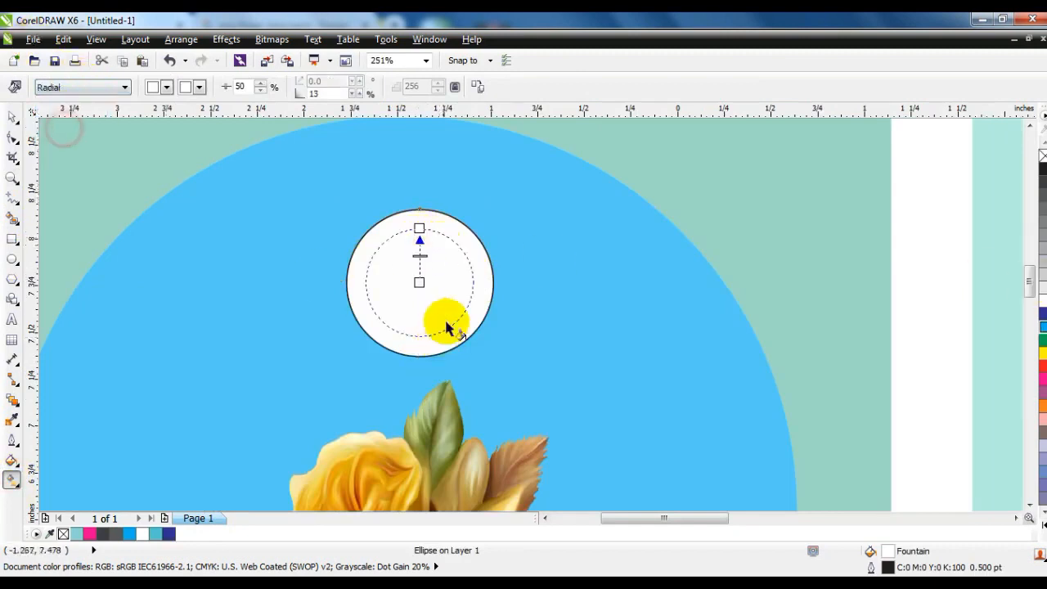
Color the radial fill from a white highlight through pale green and cyan to dark blue, and remove the small circle's outline.
{"action": "left_click_drag", "start_coordinate": [1041, 319], "coordinate": [419, 228]}
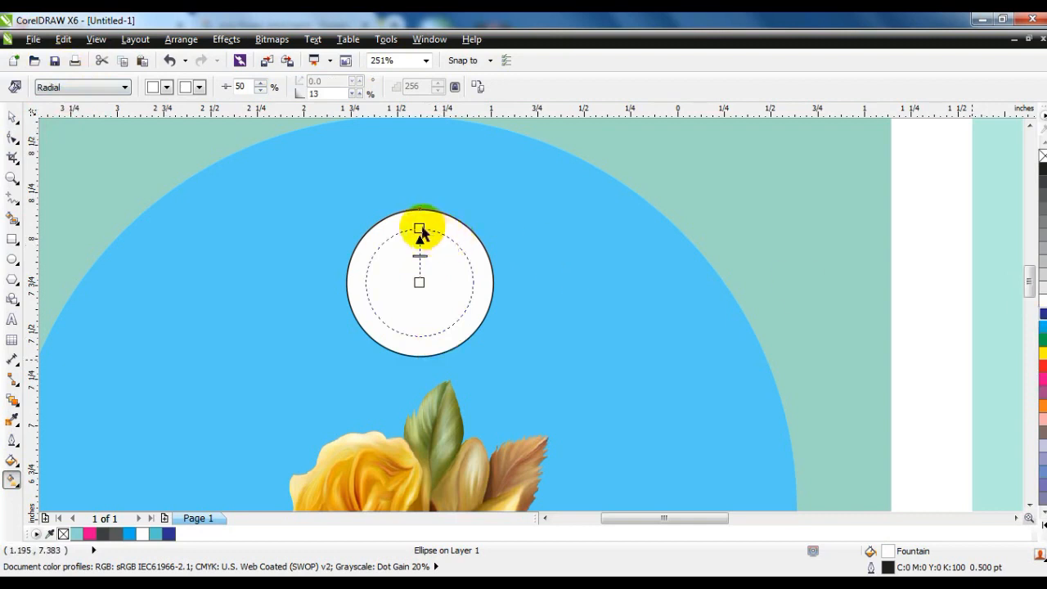
{"action": "left_click_drag", "start_coordinate": [1041, 326], "coordinate": [420, 245]}
{"action": "left_click", "coordinate": [1042, 524]}
{"action": "left_click_drag", "start_coordinate": [1014, 299], "coordinate": [446, 337]}
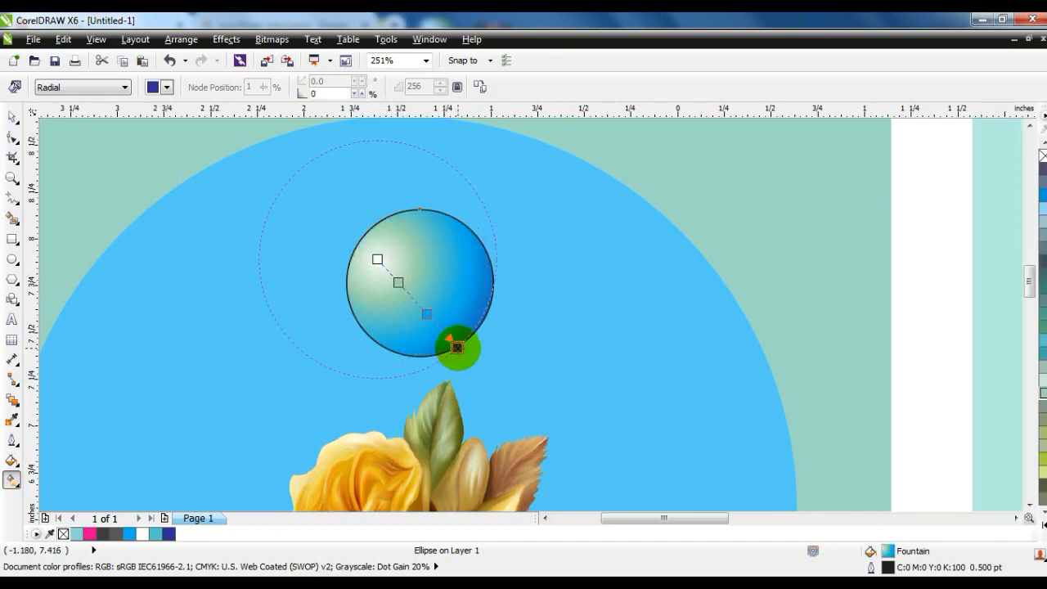
{"action": "left_click", "coordinate": [11, 117]}
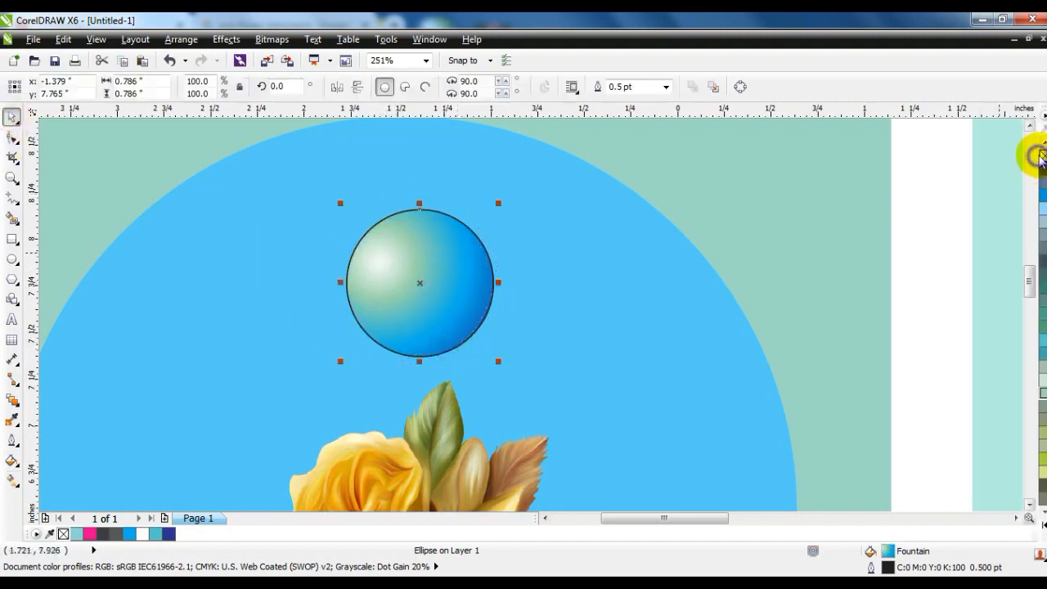
{"action": "right_click", "coordinate": [1043, 157]}
Shrink the shaded sphere and scatter copies of it in varying sizes across the blue circle above the roses.
{"action": "scroll", "coordinate": [692, 229], "scroll_direction": "down", "scroll_amount": 1}
{"action": "left_click", "coordinate": [764, 219]}
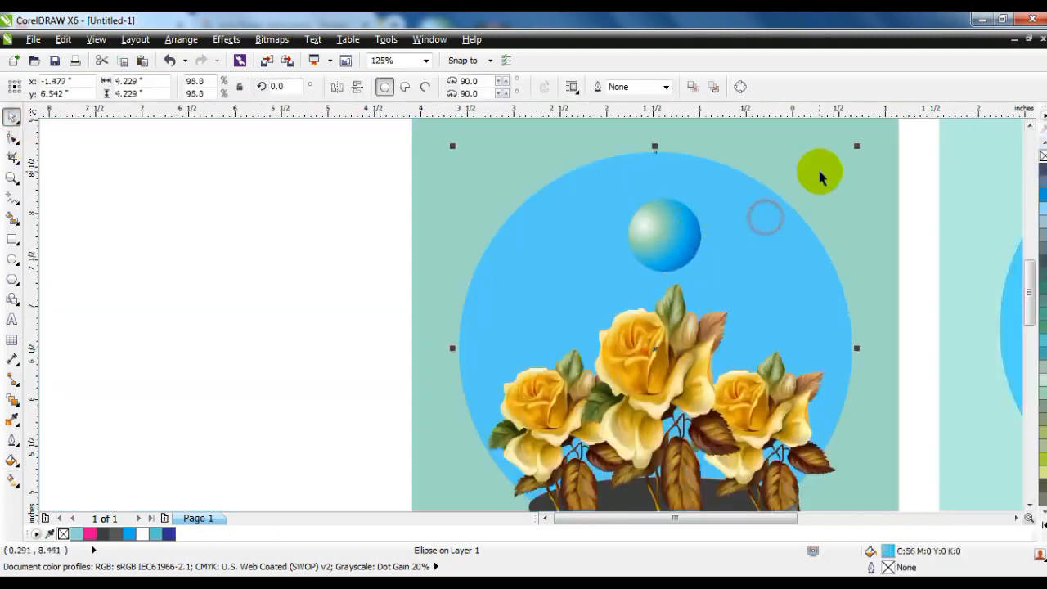
{"action": "left_click", "coordinate": [819, 174], "text": "shift"}
{"action": "key", "text": "shift+F2"}
{"action": "key", "text": "Escape"}
{"action": "left_click", "coordinate": [530, 215]}
{"action": "left_click_drag", "start_coordinate": [514, 234], "coordinate": [536, 205]}
{"action": "right_click", "coordinate": [504, 209]}
{"action": "right_click", "coordinate": [539, 229]}
{"action": "right_click", "coordinate": [536, 205]}
{"action": "left_click_drag", "start_coordinate": [536, 205], "coordinate": [480, 222]}
{"action": "right_click", "coordinate": [574, 242]}
{"action": "right_click", "coordinate": [601, 256]}
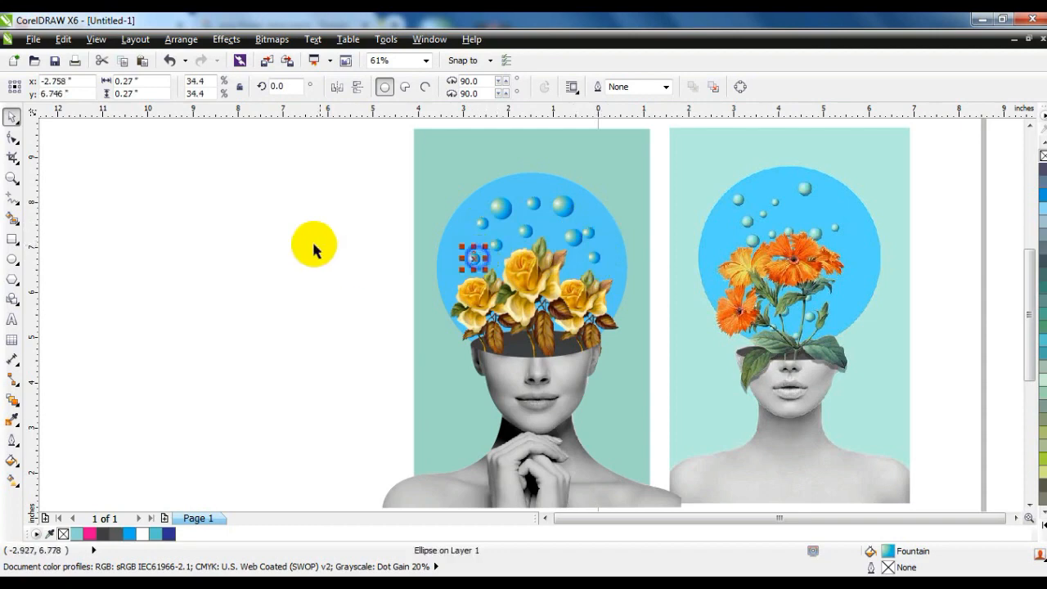
PowerClip the portrait, roses, blue circle and bubbles inside the teal background rectangle.
{"action": "left_click", "coordinate": [319, 245]}
{"action": "scroll", "coordinate": [351, 262], "scroll_direction": "down", "scroll_amount": 2}
{"action": "left_click_drag", "start_coordinate": [309, 215], "coordinate": [533, 421]}
{"action": "left_click", "coordinate": [463, 205]}
{"action": "left_click_drag", "start_coordinate": [323, 198], "coordinate": [643, 409]}
{"action": "key", "text": "shift+F2"}
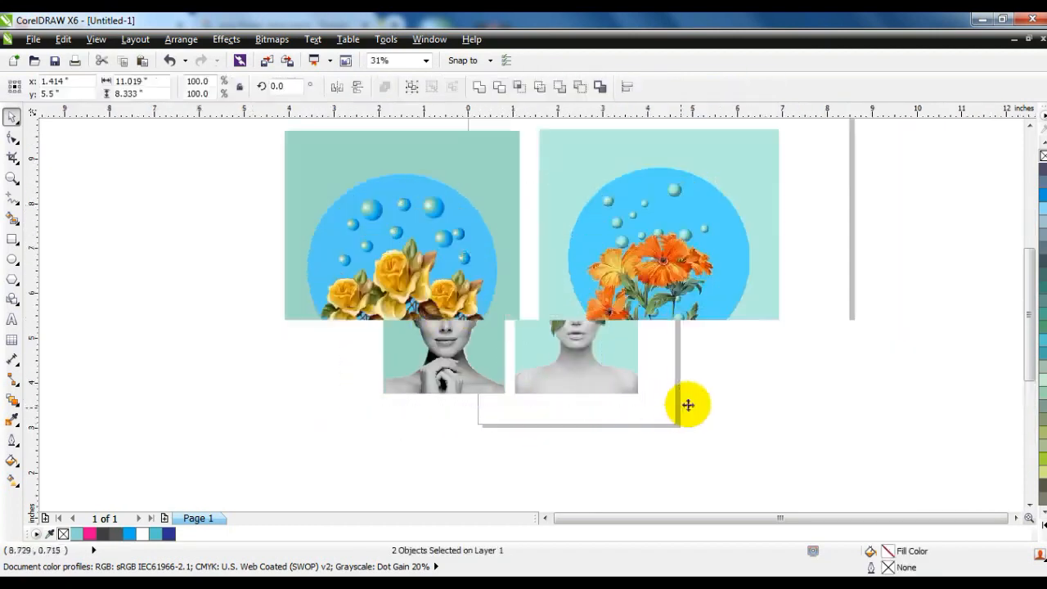